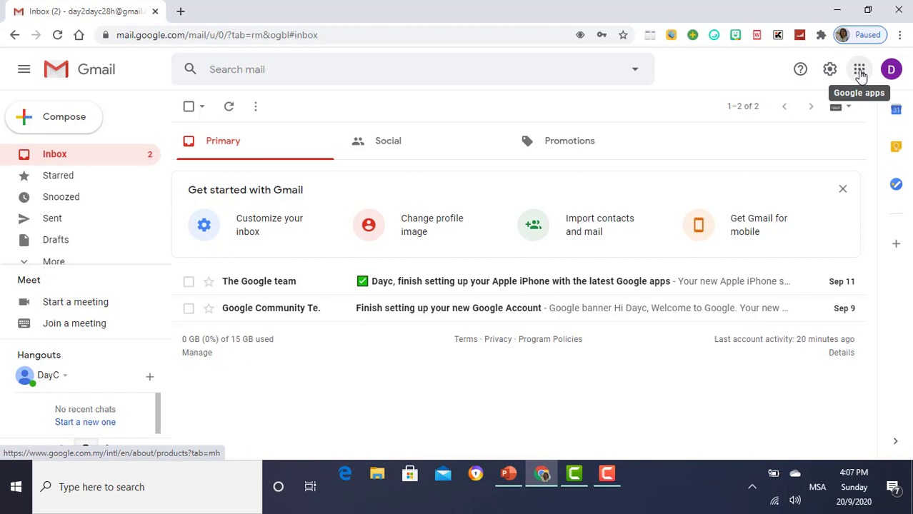
# Step: Open YouTube from the Google apps and go to the signed-in account's own channel page
pyautogui.click(859, 70)
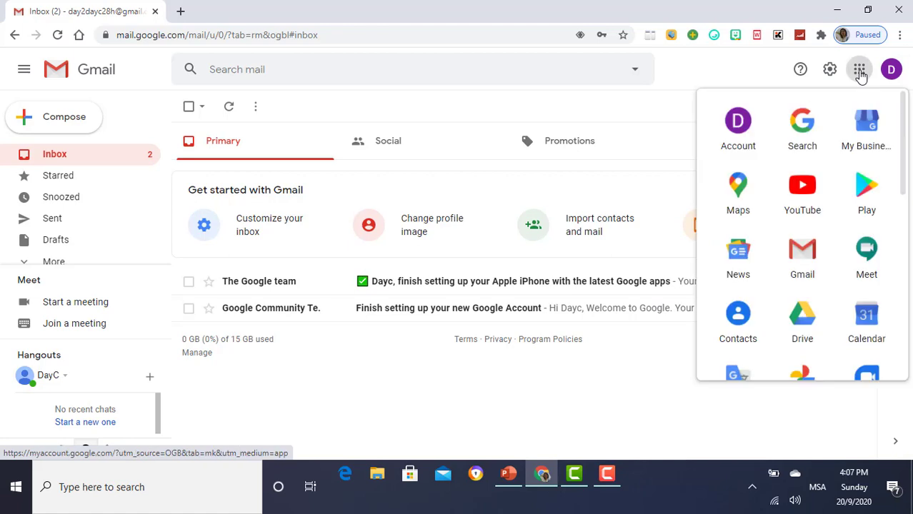
pyautogui.click(802, 188)
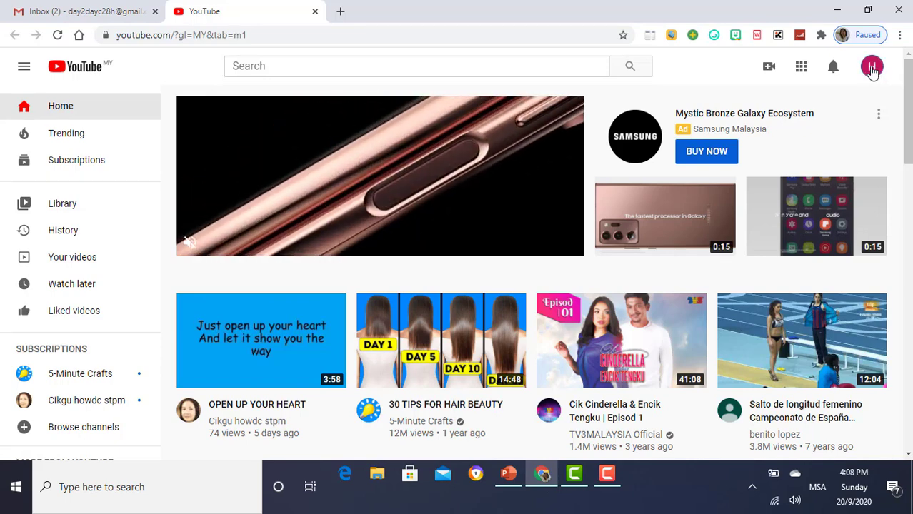
pyautogui.click(872, 68)
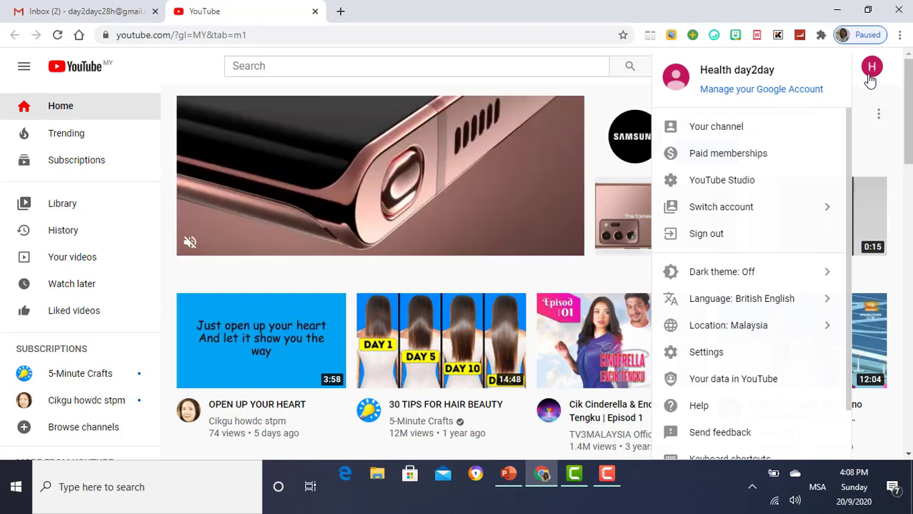
pyautogui.click(722, 133)
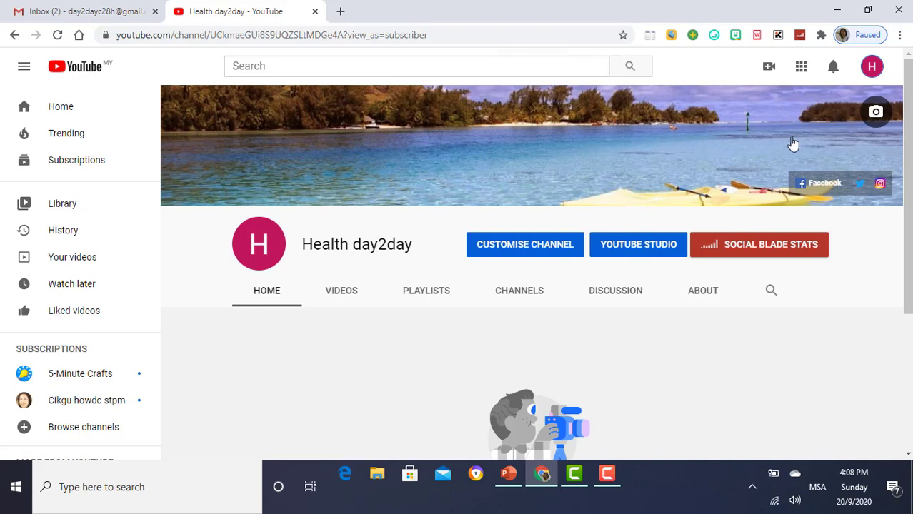
# Step: Try to set the green leaf gallery photo as channel art, with the crop region moved up to the image's upper edge
pyautogui.click(875, 115)
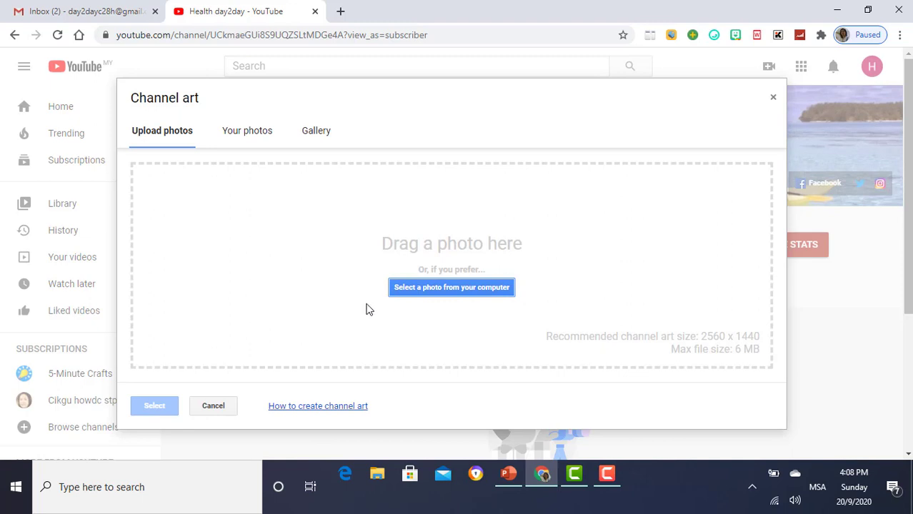
pyautogui.click(313, 135)
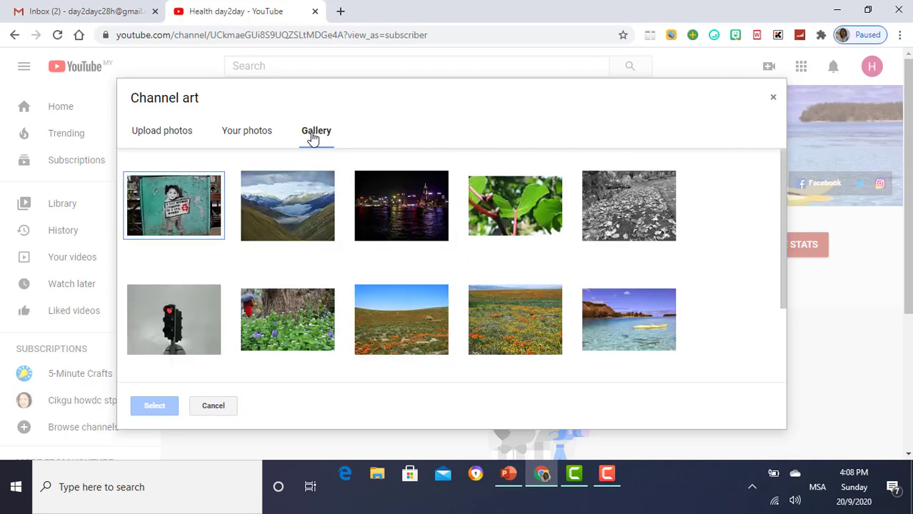
pyautogui.click(528, 220)
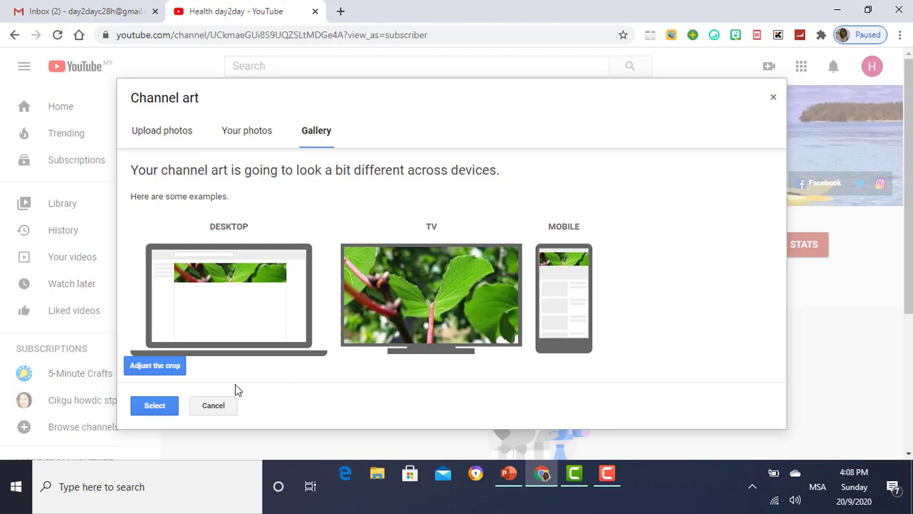
pyautogui.click(168, 370)
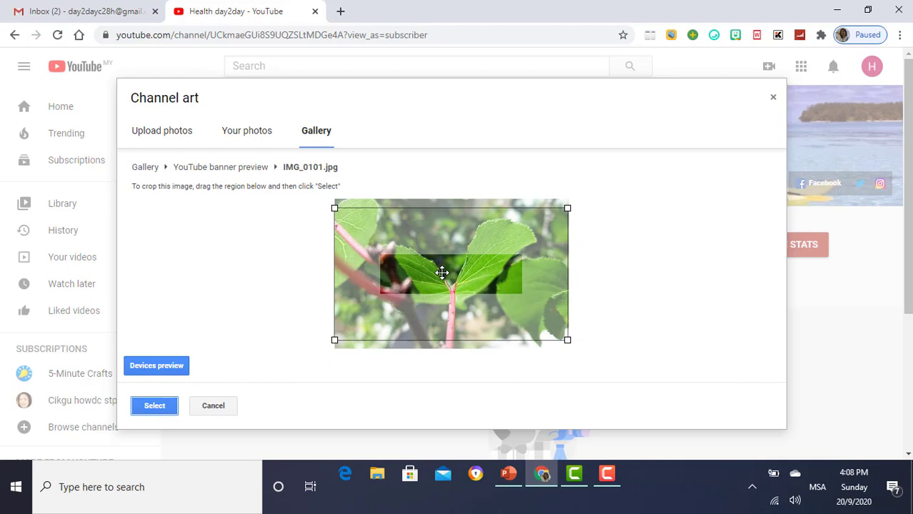
pyautogui.moveTo(441, 272); pyautogui.dragTo(445, 210)
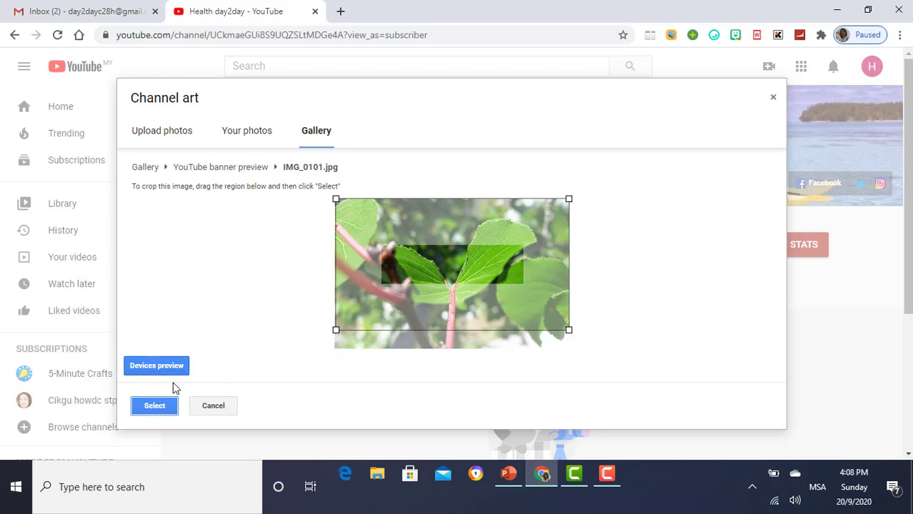
pyautogui.click(163, 406)
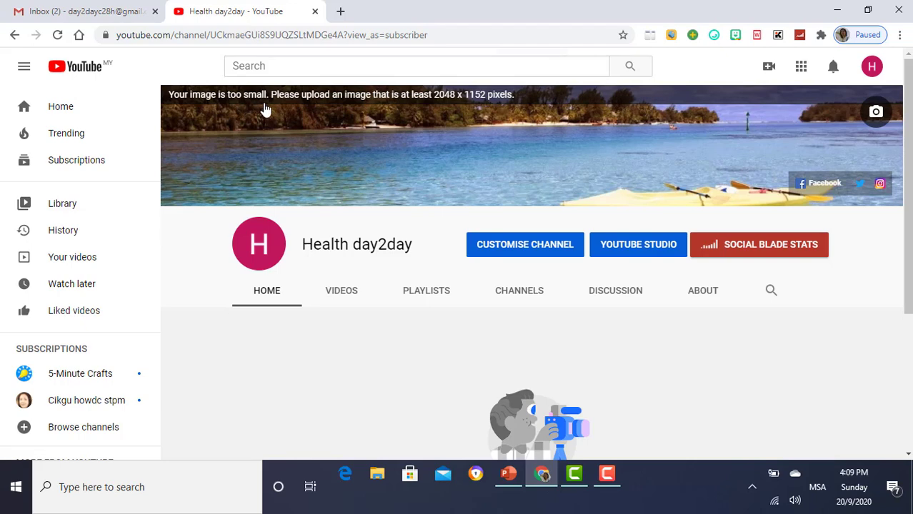
# Step: Set the gallery photo of the mountain valley with clouds as the channel art
pyautogui.click(876, 113)
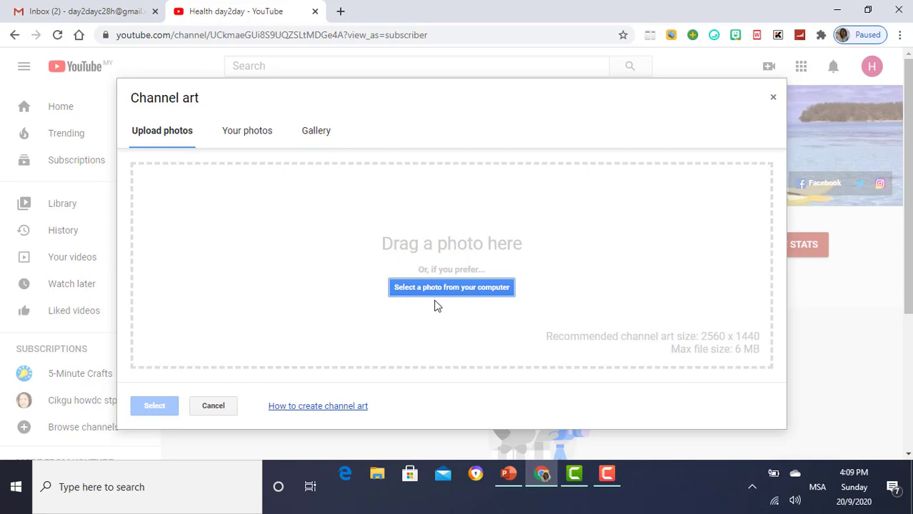
pyautogui.click(255, 141)
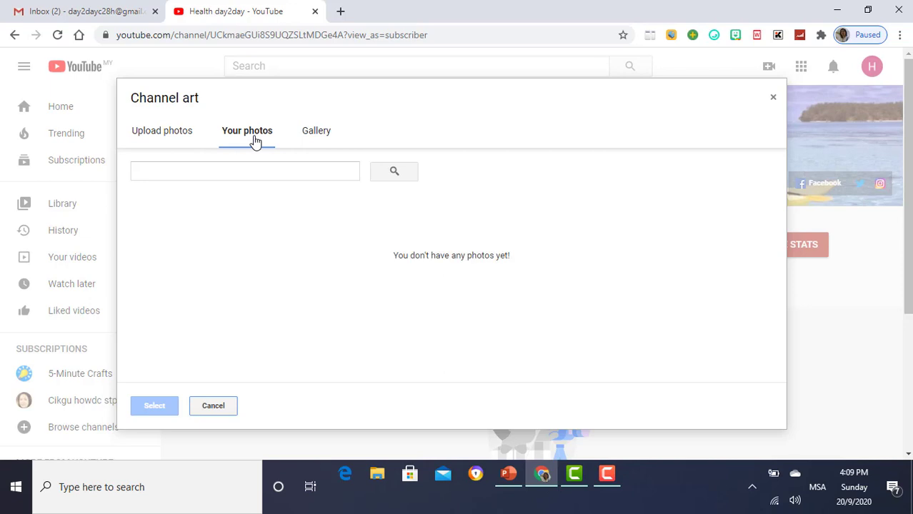
pyautogui.click(325, 138)
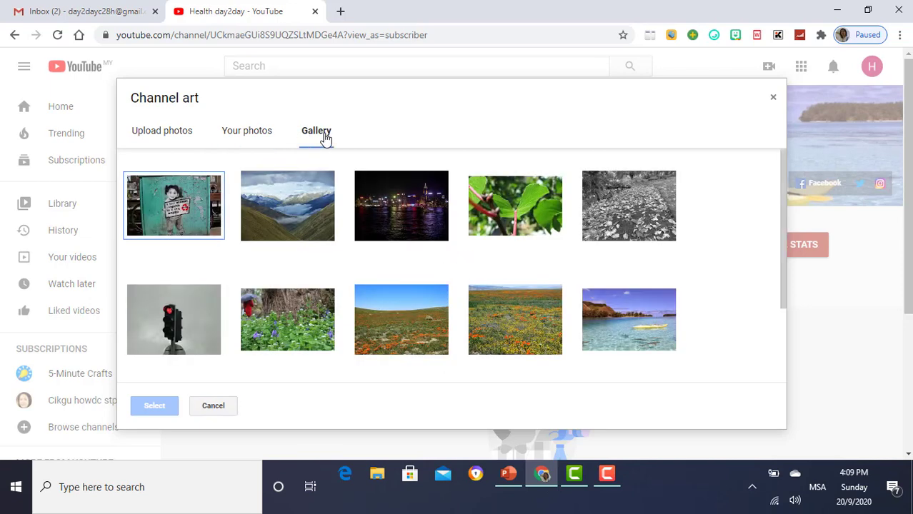
pyautogui.click(302, 205)
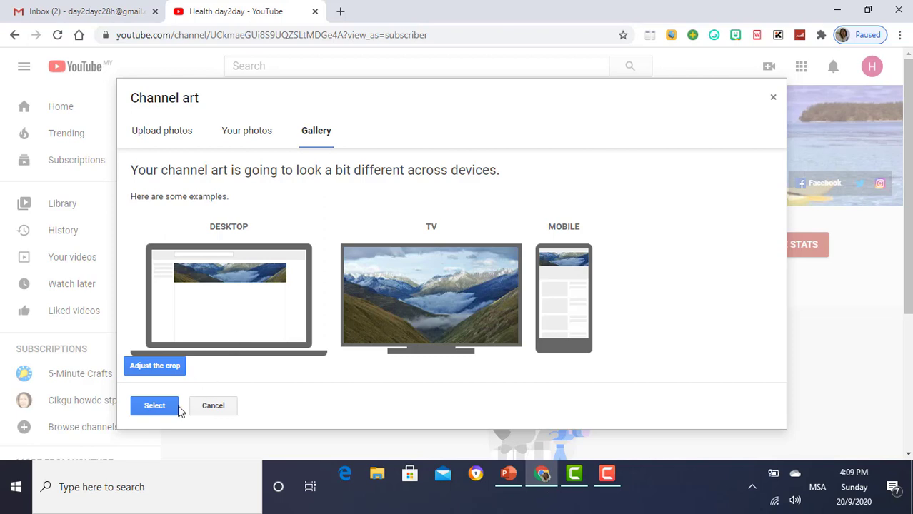
pyautogui.click(152, 407)
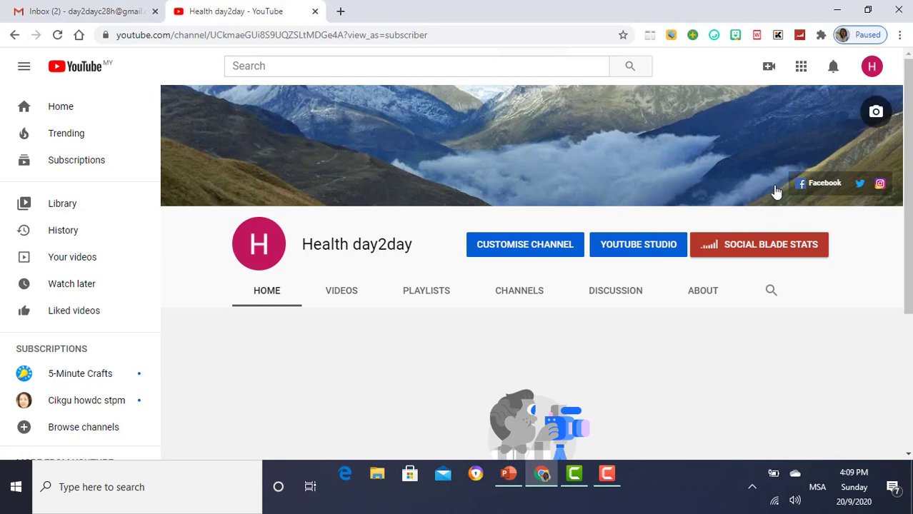
# Step: Open the channel in YouTube Studio and review its uploaded videos and its playlists
pyautogui.click(635, 250)
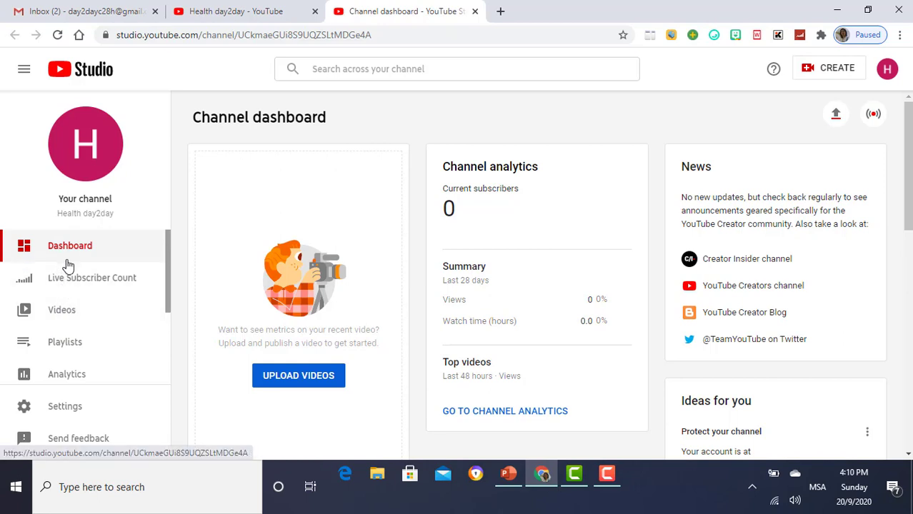
pyautogui.click(62, 310)
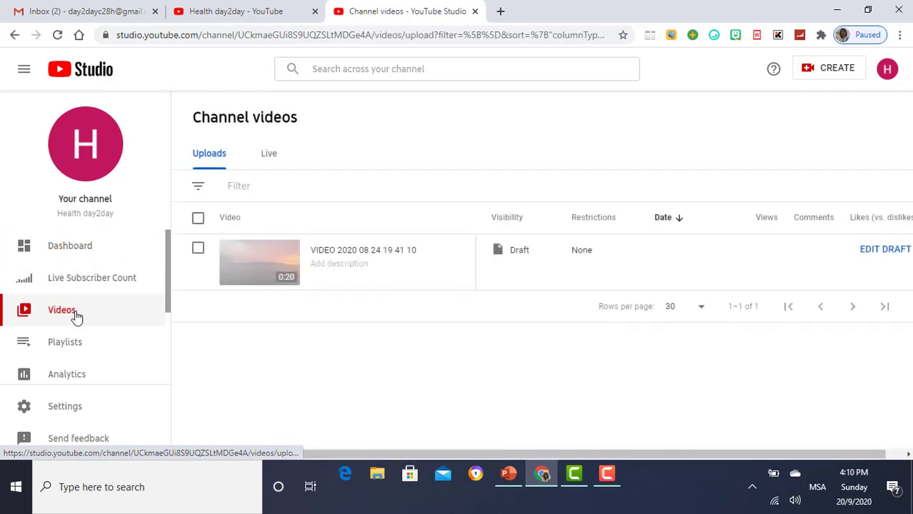
pyautogui.moveTo(283, 285)
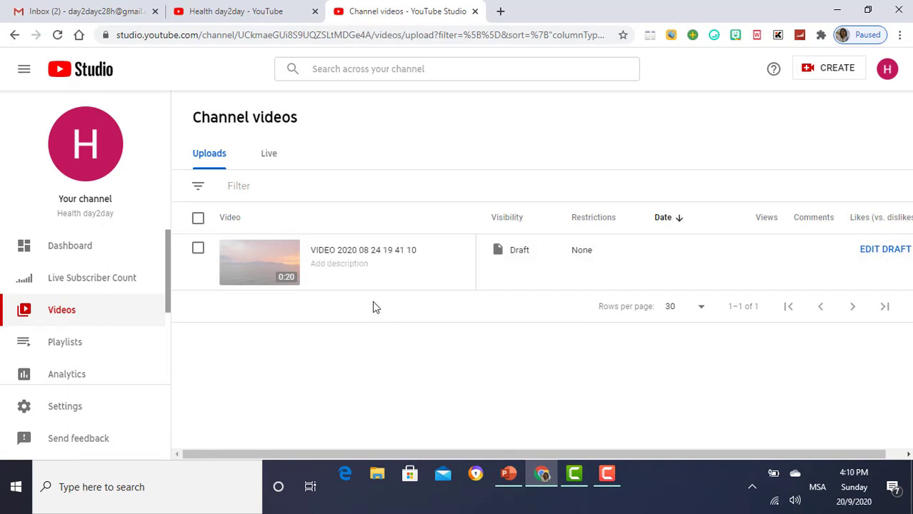
pyautogui.click(71, 346)
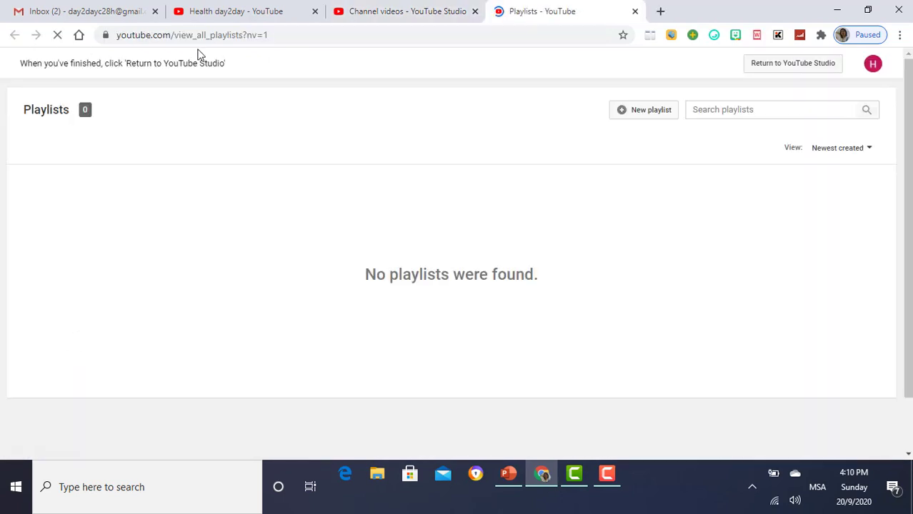
pyautogui.click(634, 12)
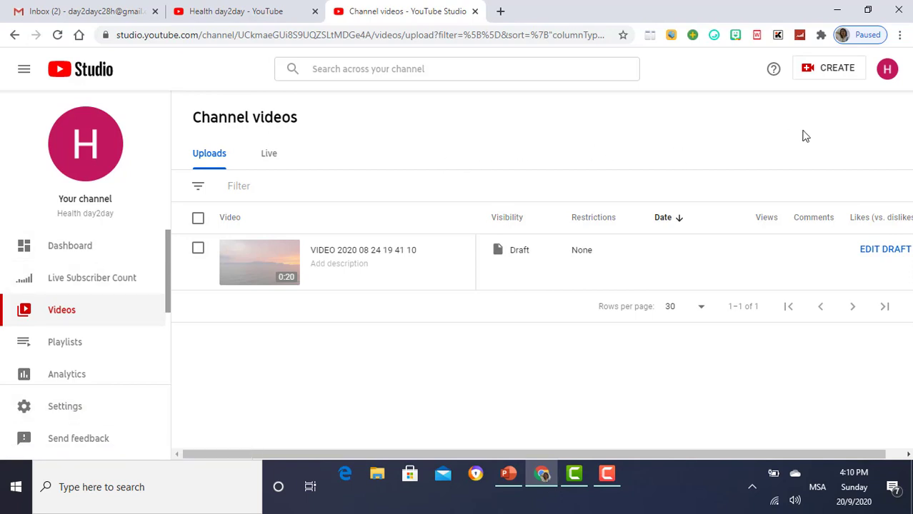
pyautogui.click(842, 75)
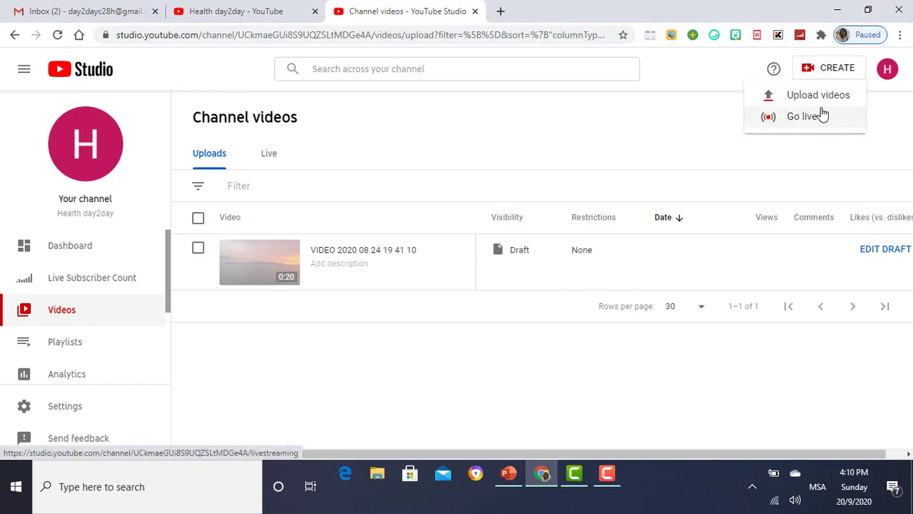
pyautogui.click(818, 100)
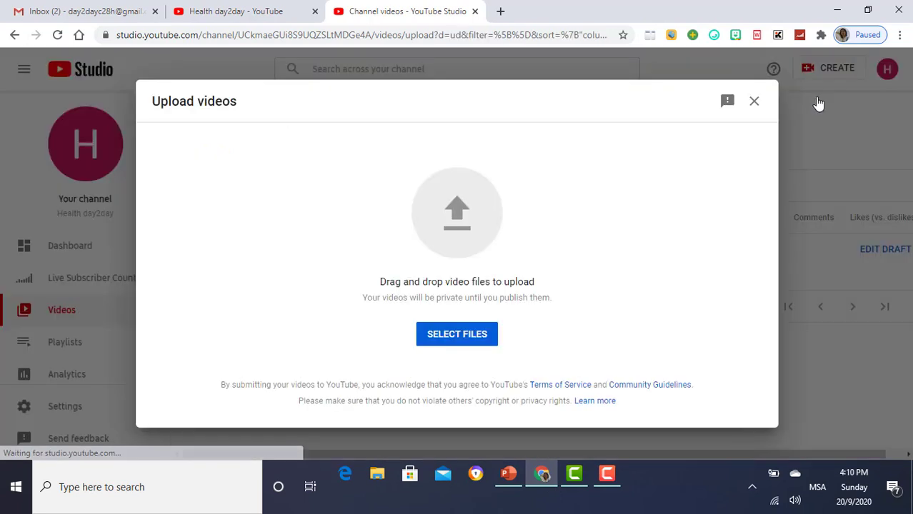
pyautogui.click(450, 342)
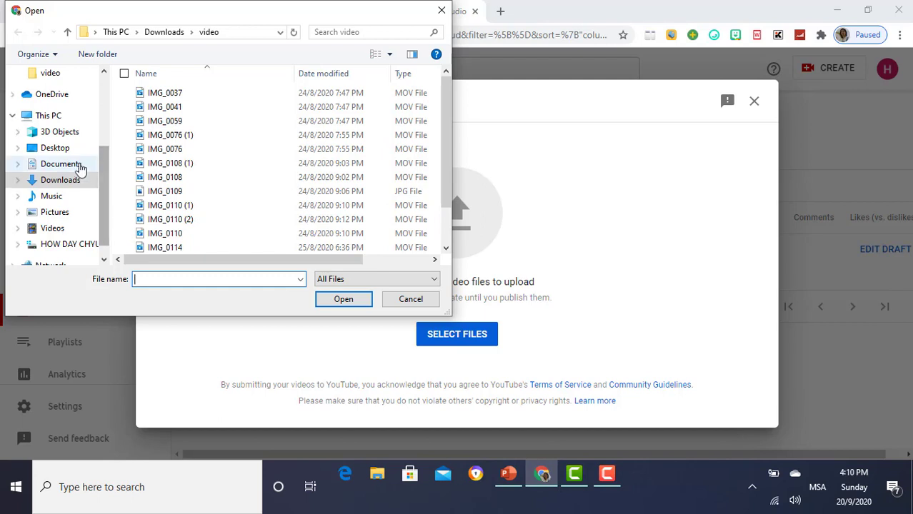
pyautogui.moveTo(446, 108); pyautogui.dragTo(438, 192)
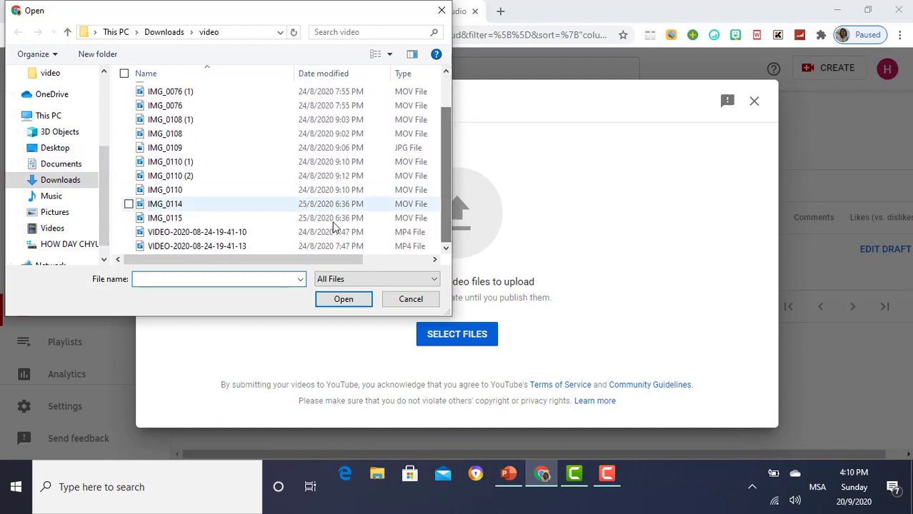
pyautogui.doubleClick(218, 247)
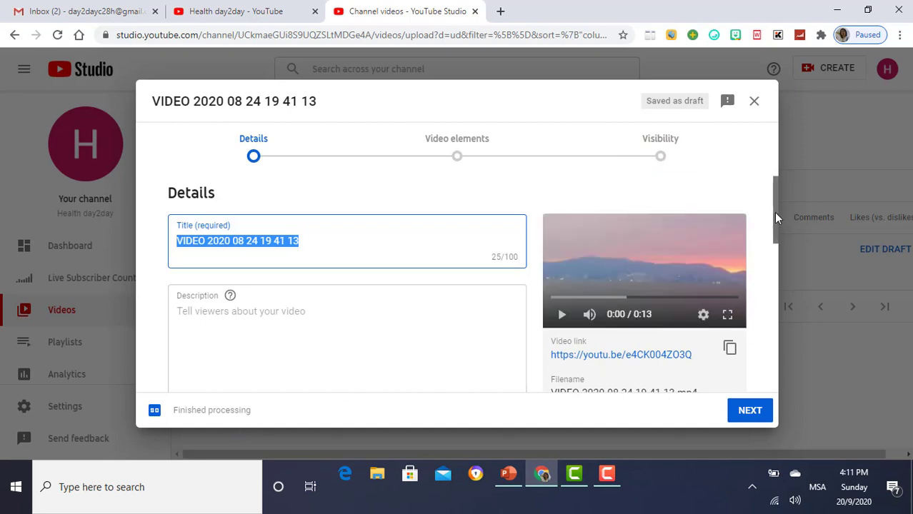
# Step: Try the red and purple sunset thumbnails for the video, and return to the middle one with the hills
pyautogui.moveTo(774, 215); pyautogui.dragTo(777, 293)
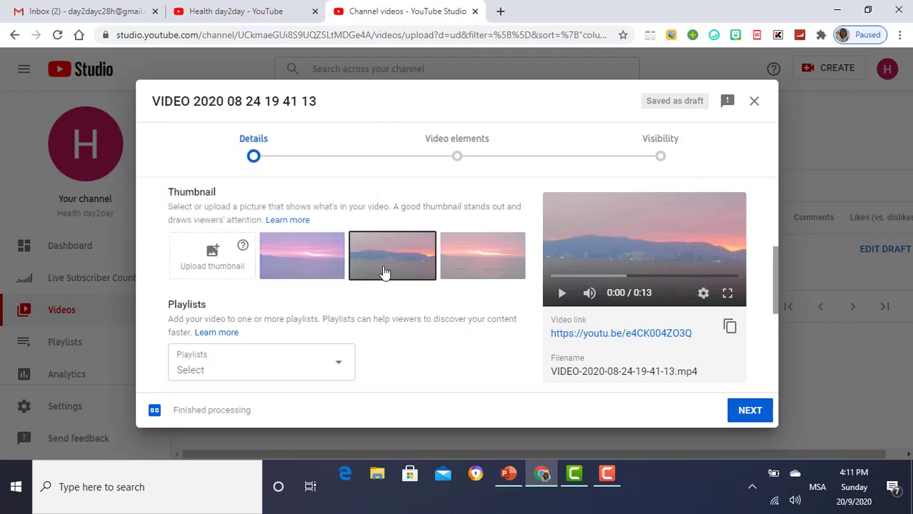
pyautogui.click(473, 271)
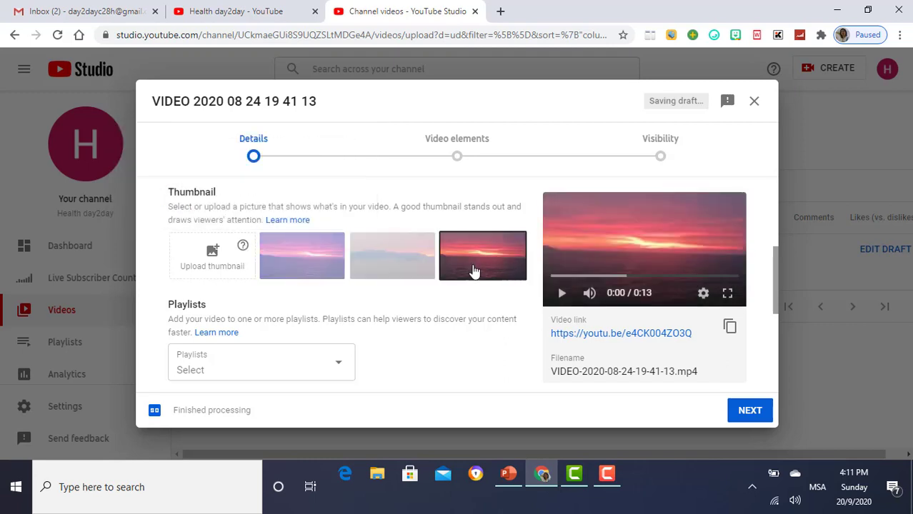
pyautogui.click(316, 274)
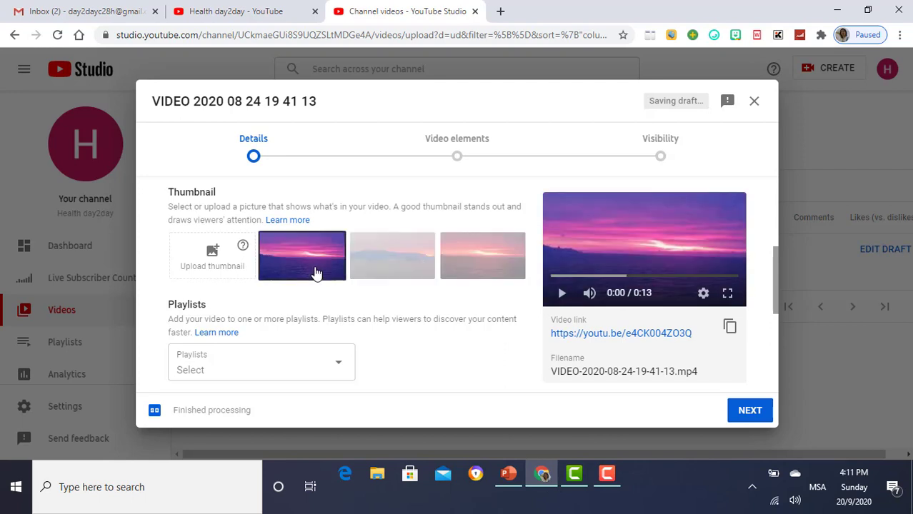
pyautogui.click(378, 270)
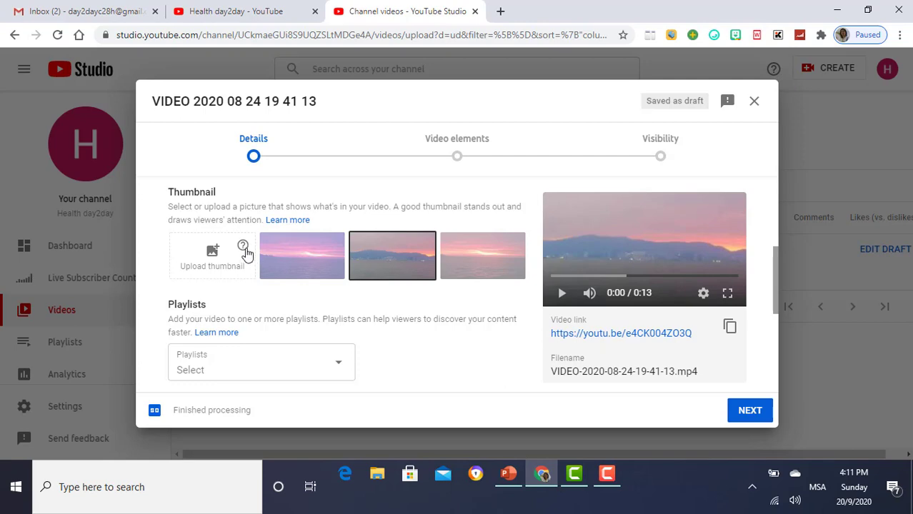
# Step: Try to upload a custom thumbnail for the video
pyautogui.moveTo(242, 252)
pyautogui.click(213, 262)
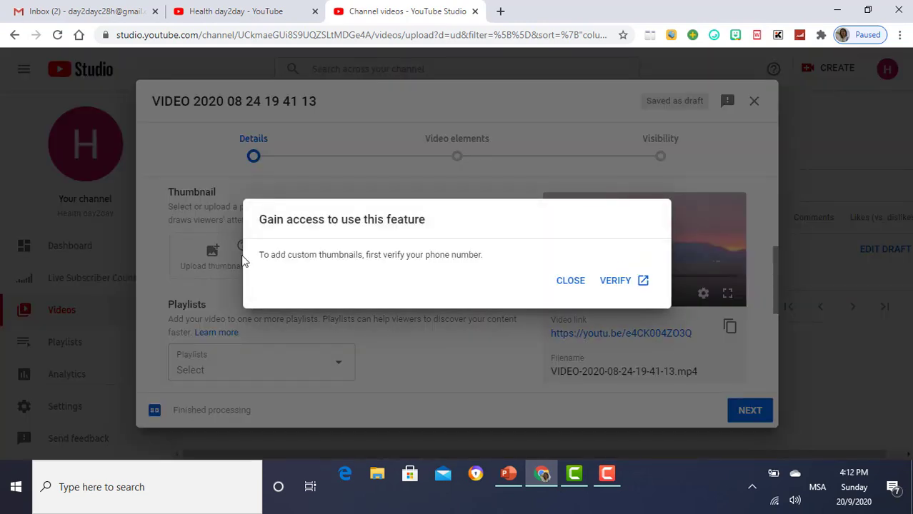
pyautogui.click(565, 282)
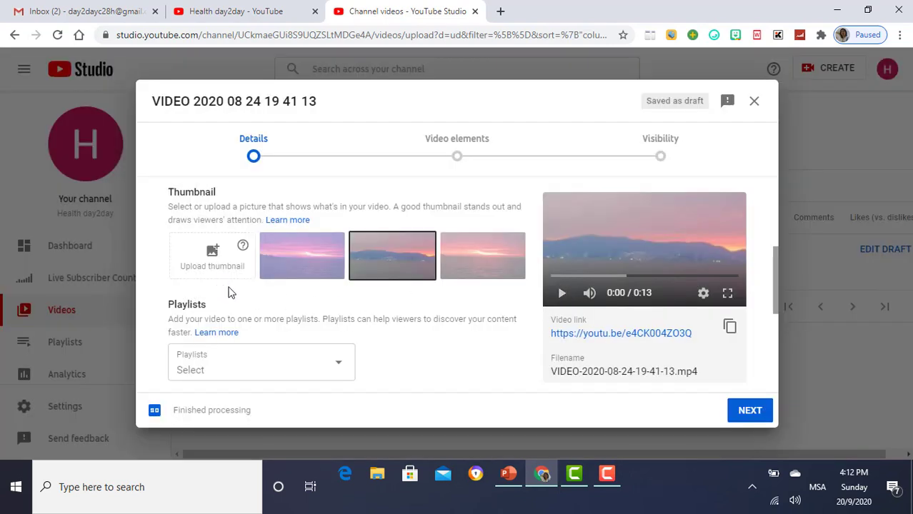
# Step: Create a public playlist titled "scenary" and assign the video to it
pyautogui.click(340, 369)
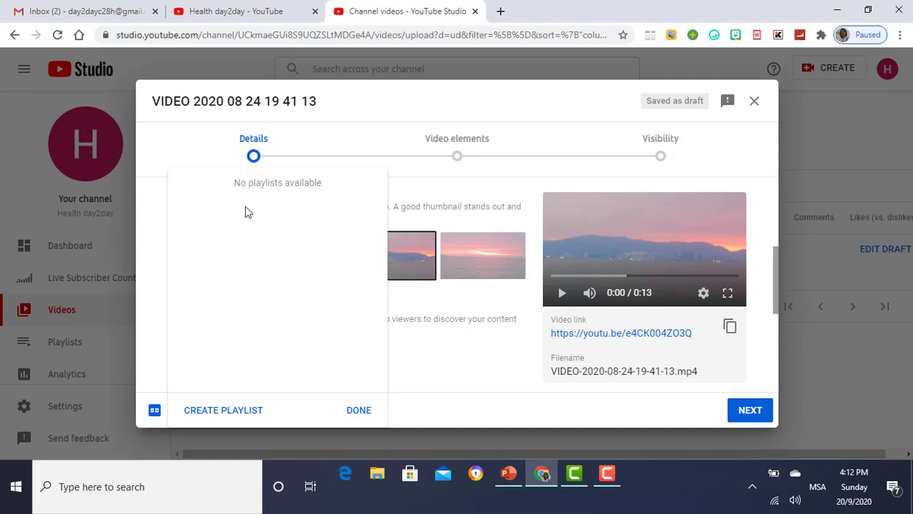
pyautogui.click(234, 412)
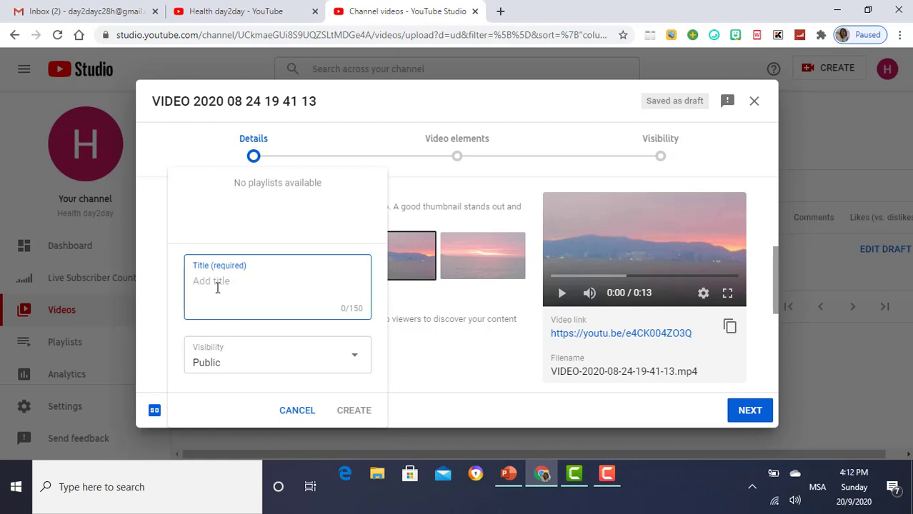
pyautogui.write('sce')
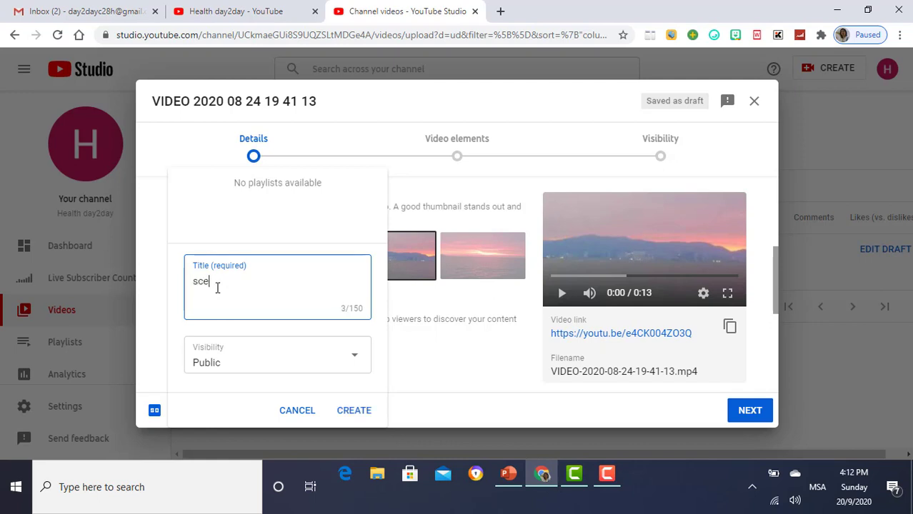
pyautogui.write('nary')
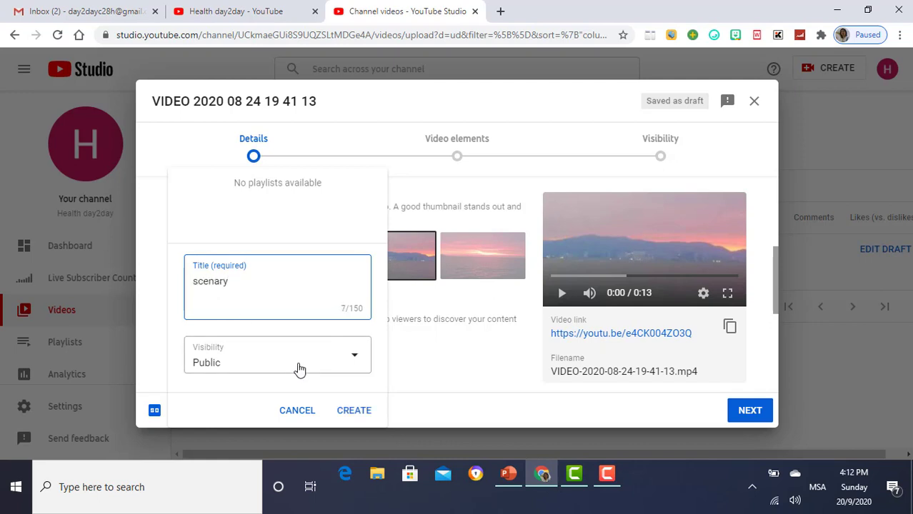
pyautogui.click(350, 364)
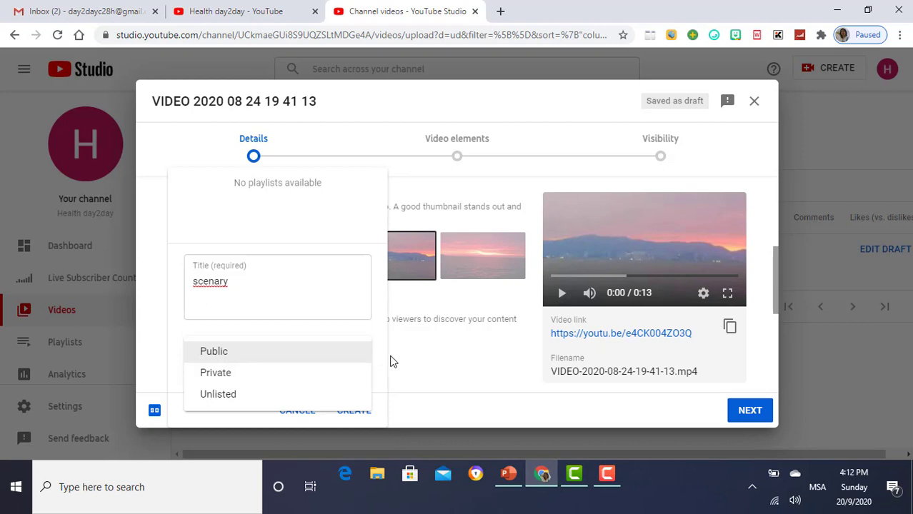
pyautogui.click(351, 357)
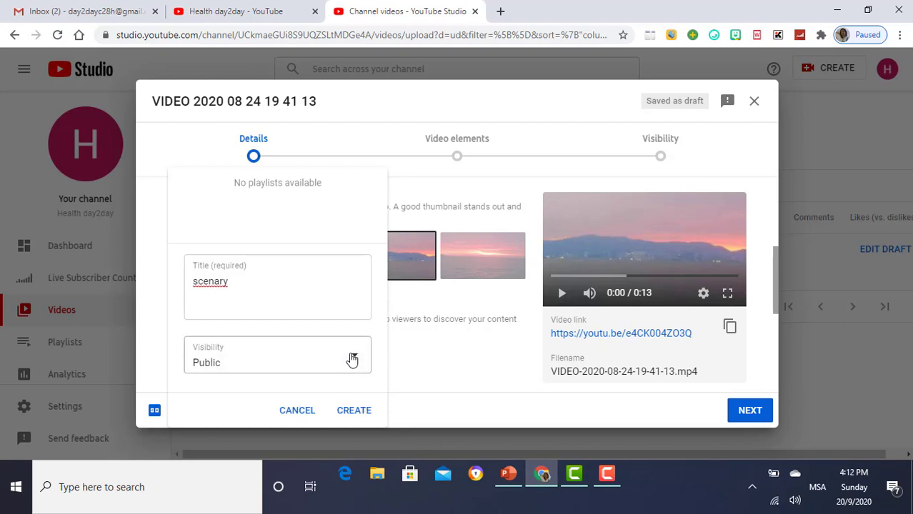
pyautogui.click(345, 412)
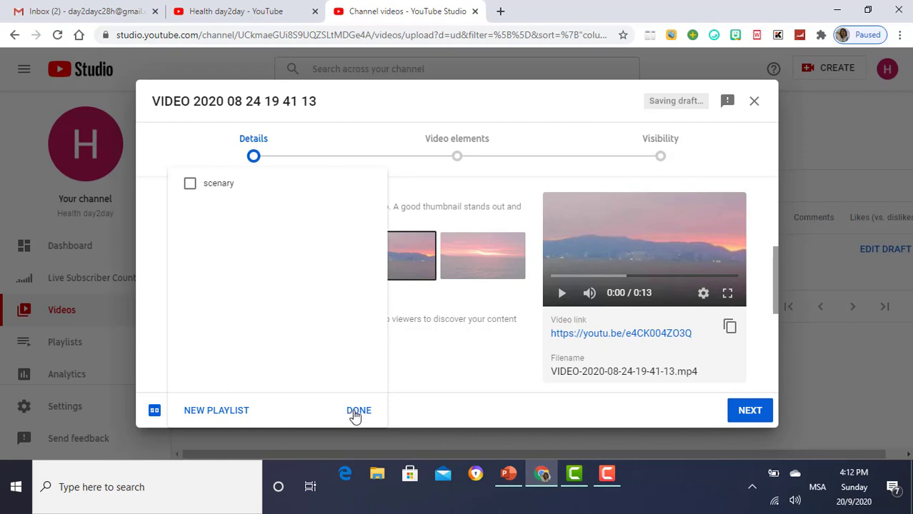
pyautogui.click(353, 413)
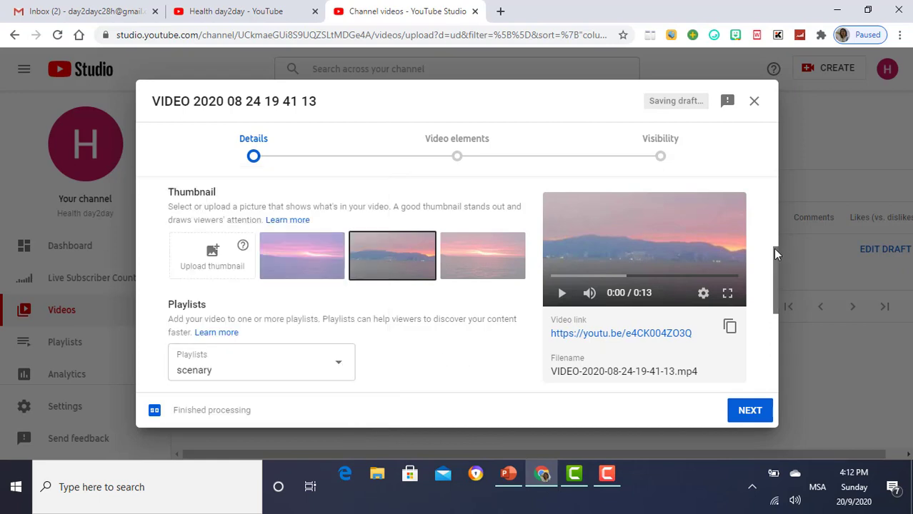
# Step: Mark the video as not made for kids and show the additional video options
pyautogui.moveTo(779, 251); pyautogui.dragTo(782, 332)
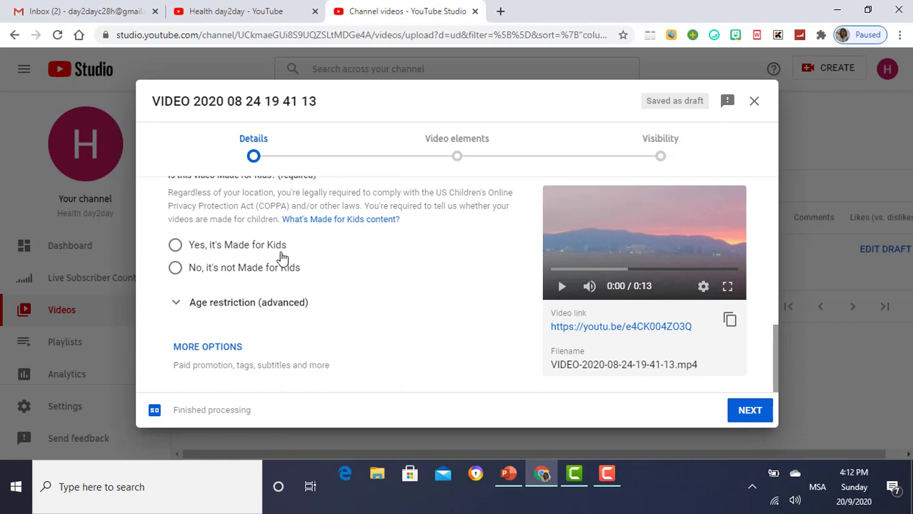
pyautogui.click(178, 270)
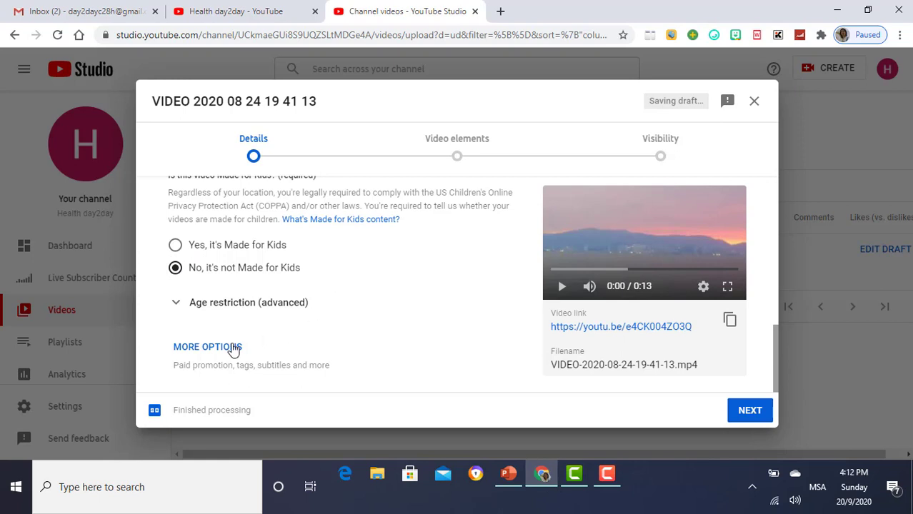
pyautogui.click(207, 347)
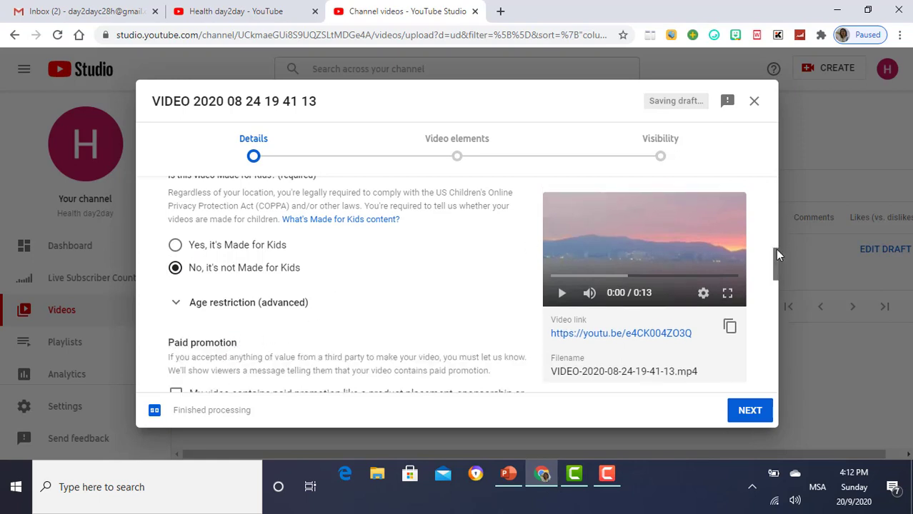
# Step: Add the tags "pemandangan" and "tepi laut" to the video
pyautogui.moveTo(777, 255); pyautogui.dragTo(739, 281)
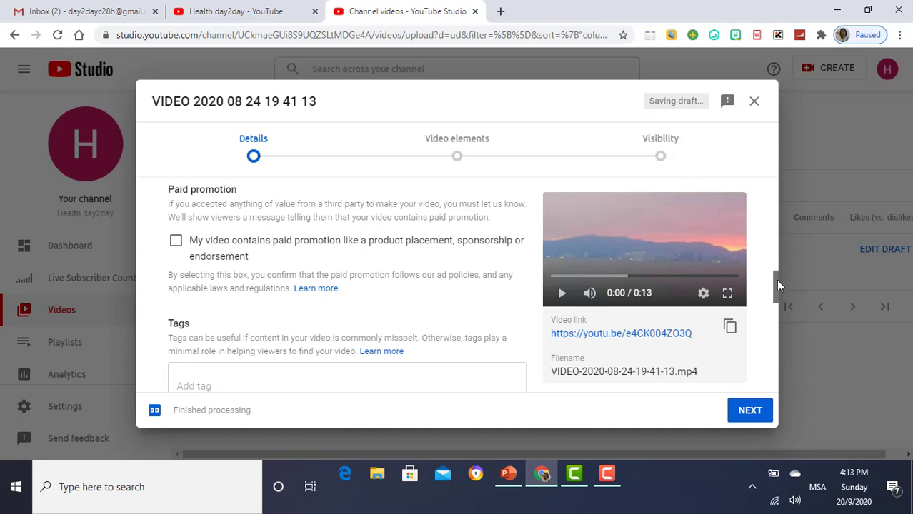
pyautogui.moveTo(776, 279); pyautogui.dragTo(776, 301)
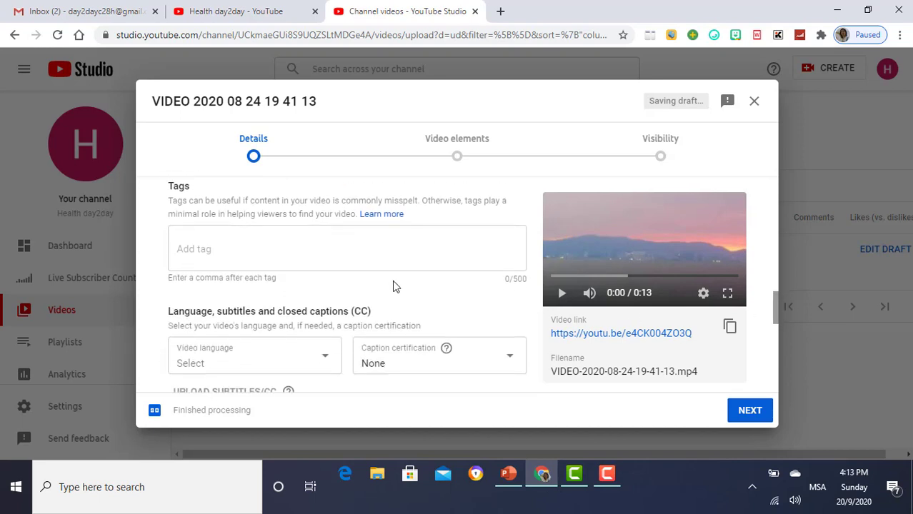
pyautogui.click(313, 249)
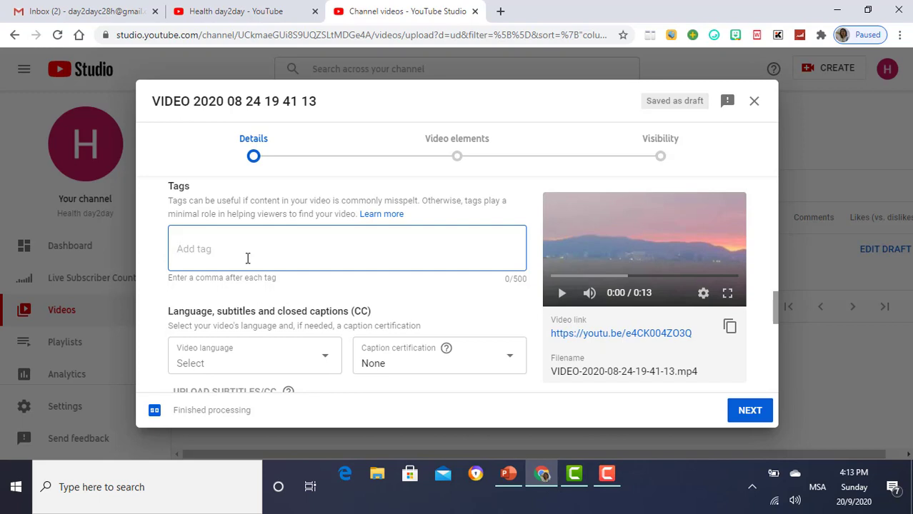
pyautogui.write('pemandangan')
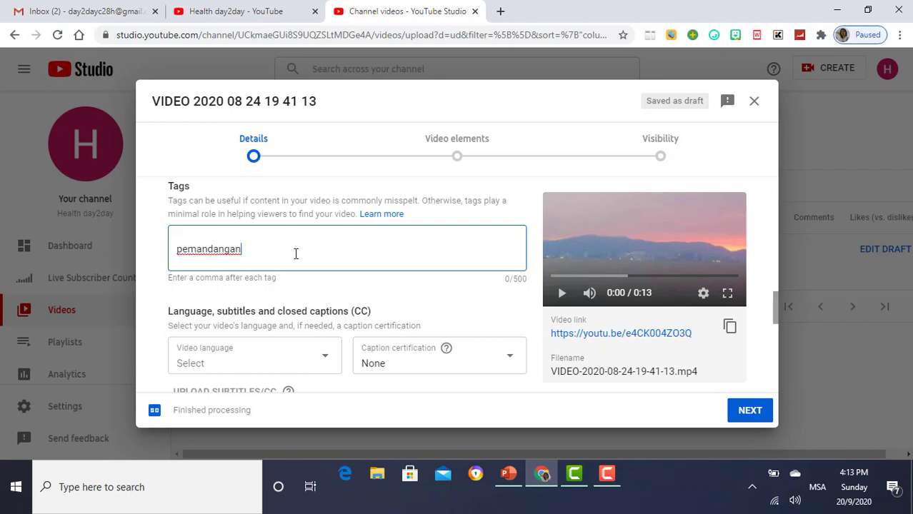
pyautogui.write(',')
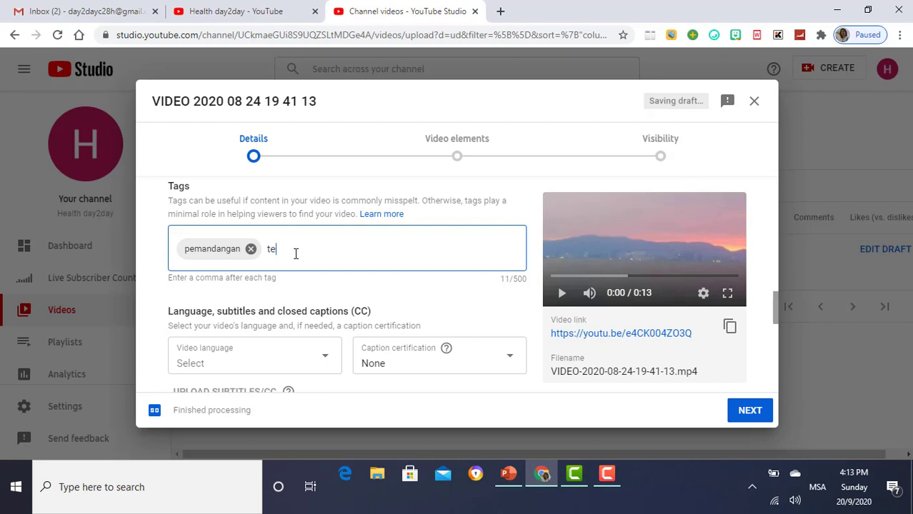
pyautogui.write('tepi la')
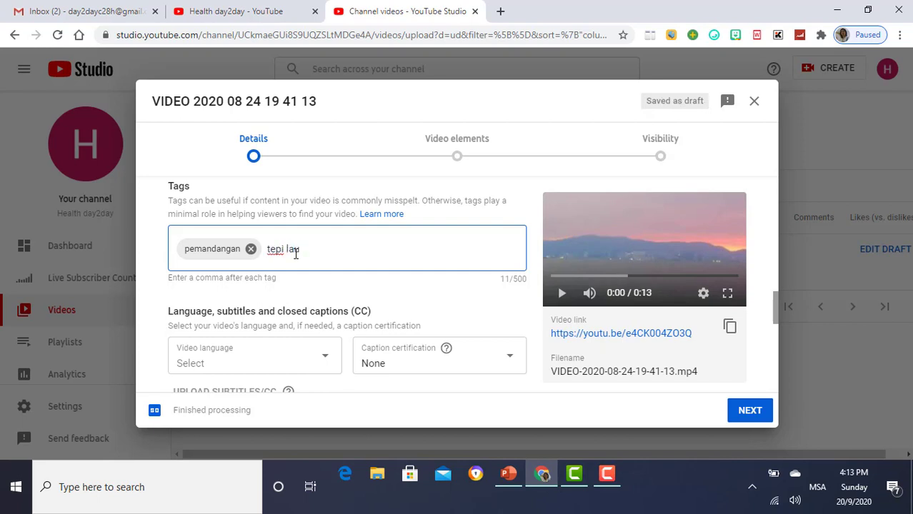
pyautogui.write('ut')
pyautogui.write(',')
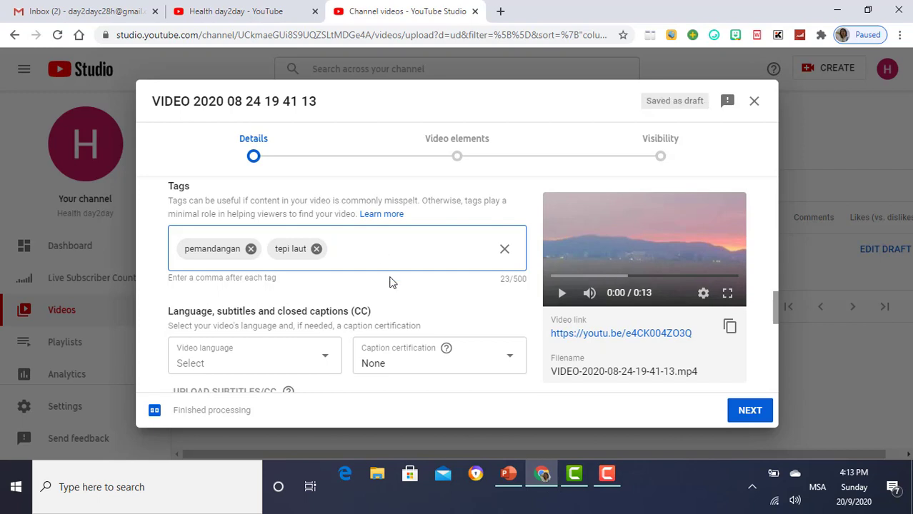
# Step: Set the video language to English (United Kingdom) and check the caption certification choices, keeping None
pyautogui.click(327, 363)
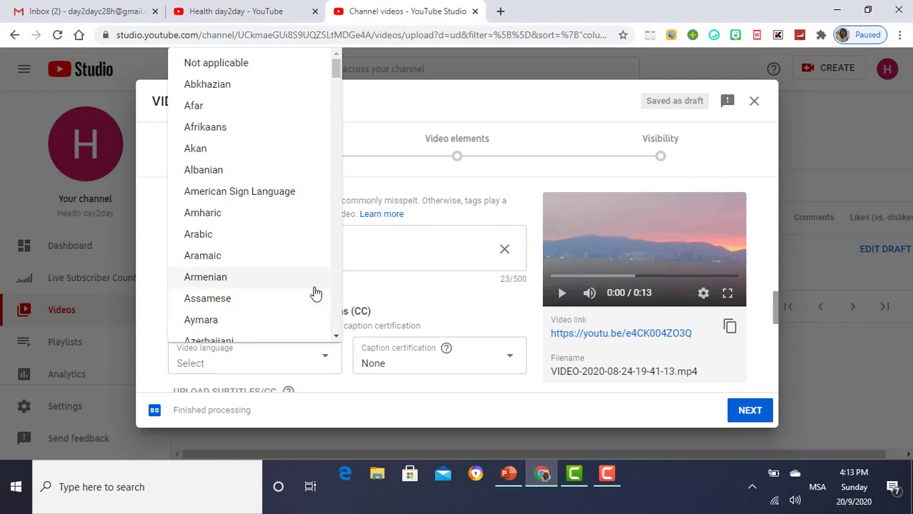
pyautogui.moveTo(339, 72); pyautogui.dragTo(337, 128)
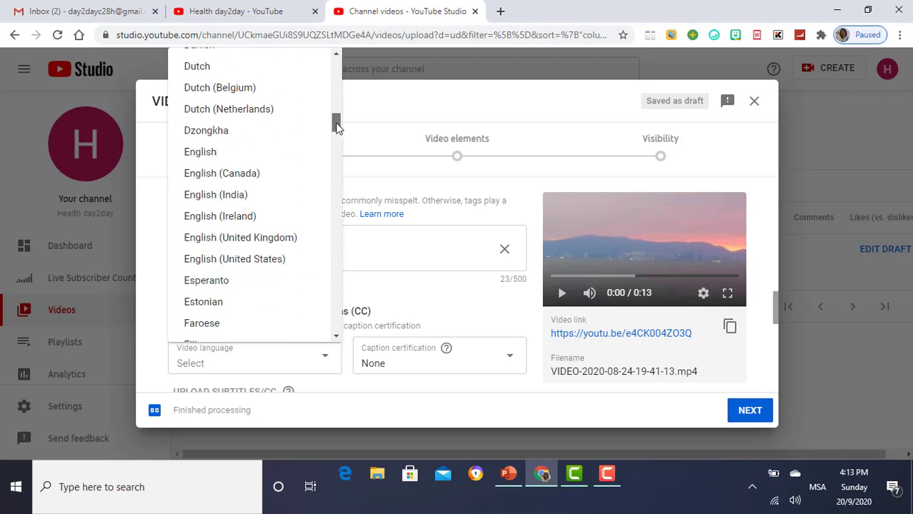
pyautogui.click(253, 243)
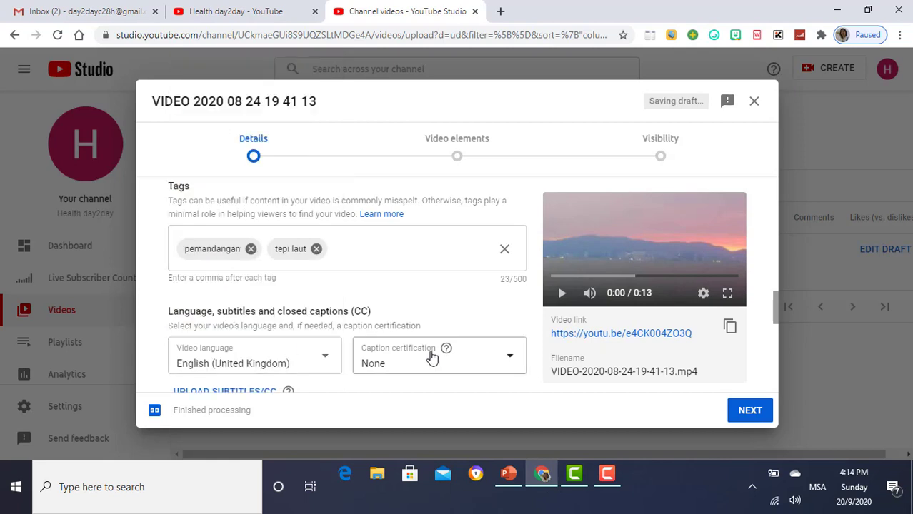
pyautogui.click(510, 363)
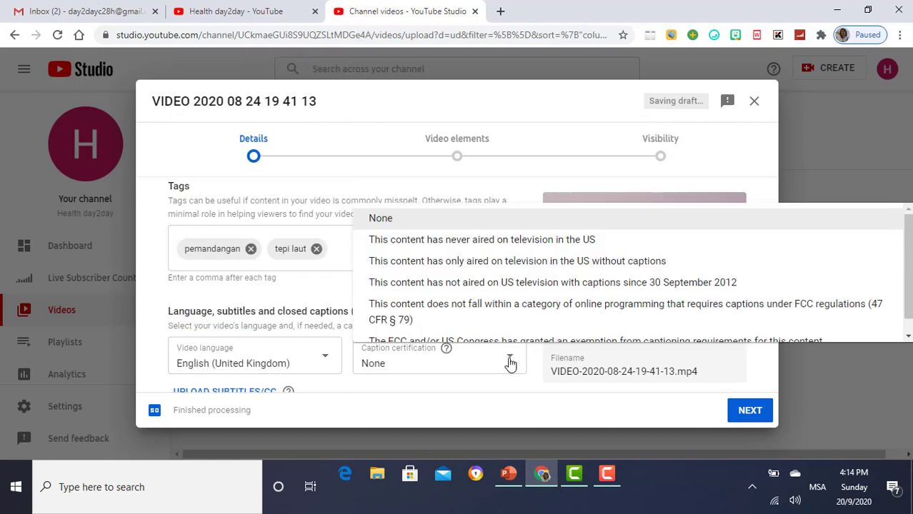
pyautogui.click(809, 172)
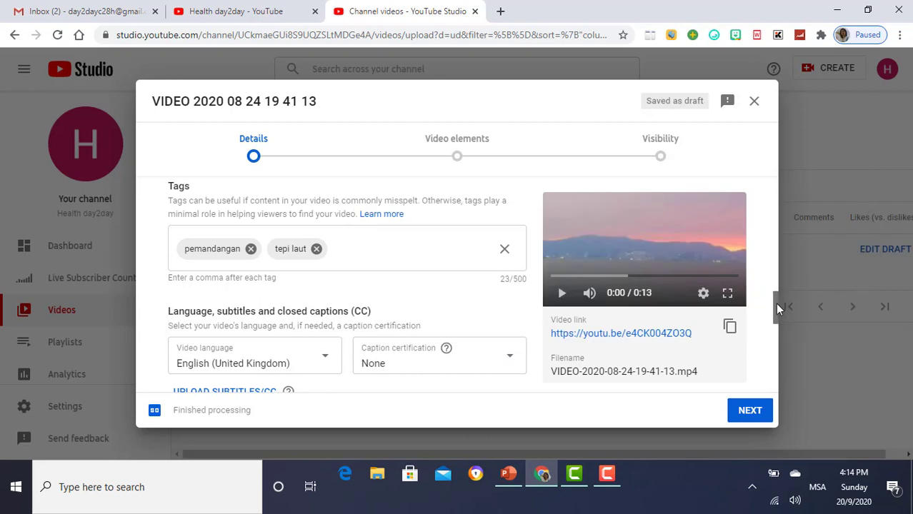
# Step: Set the recording date to 20 Sep 2020 and the video location to Malaysia
pyautogui.moveTo(775, 306); pyautogui.dragTo(774, 338)
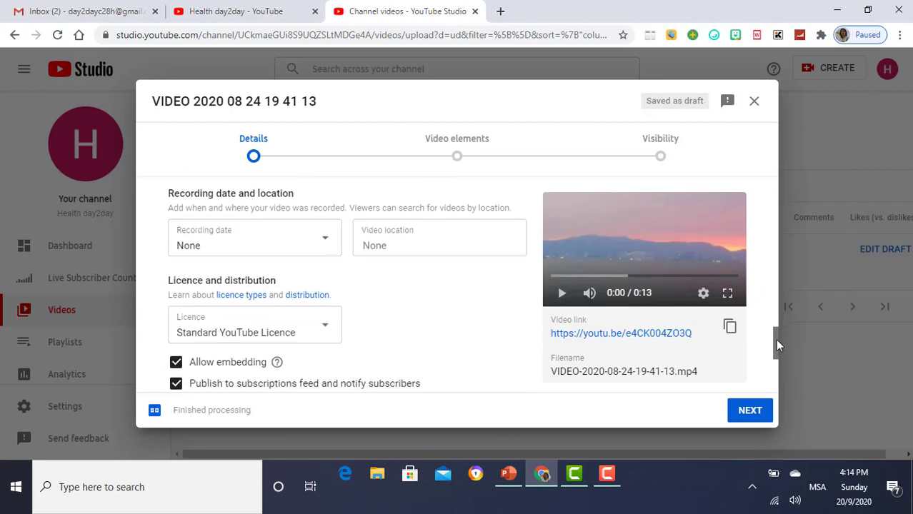
pyautogui.click(325, 236)
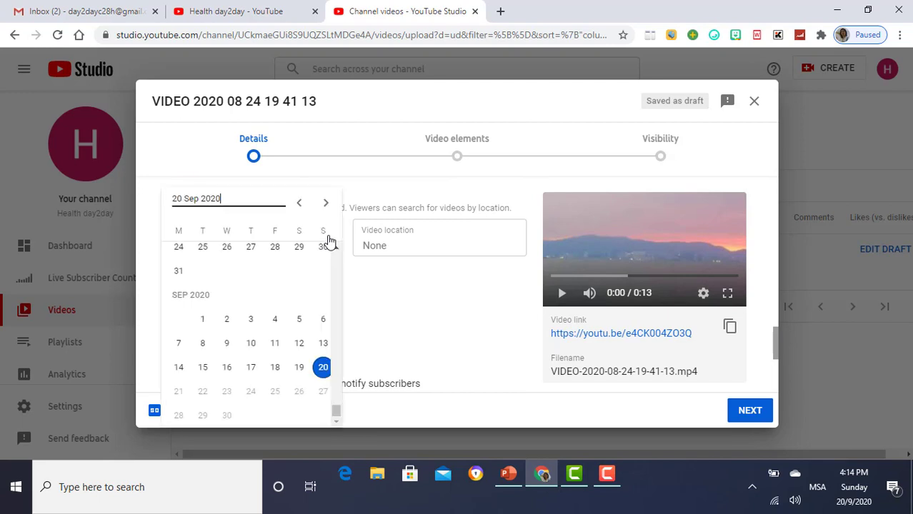
pyautogui.click(320, 368)
pyautogui.click(393, 245)
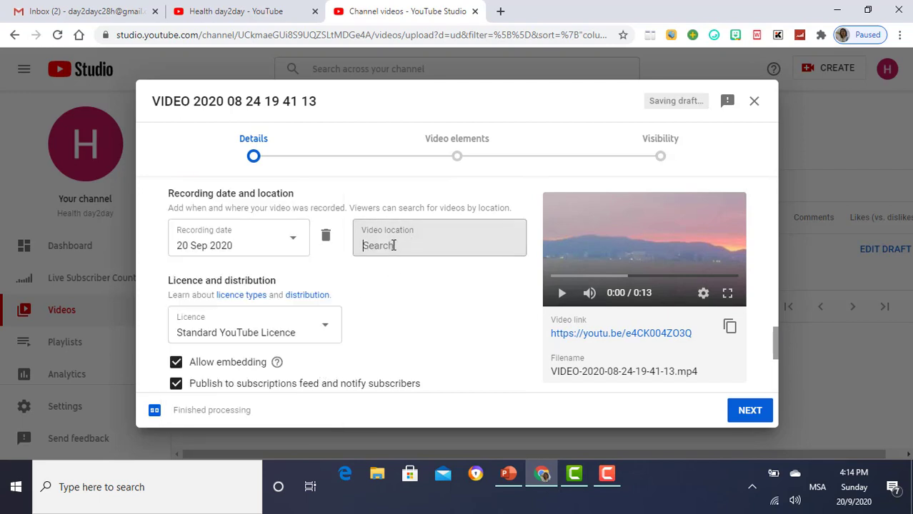
pyautogui.write('ma')
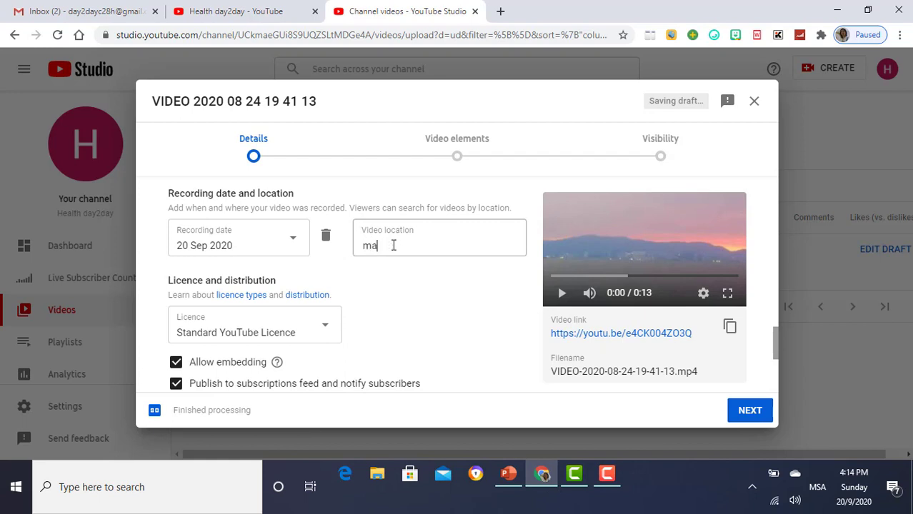
pyautogui.write('lay')
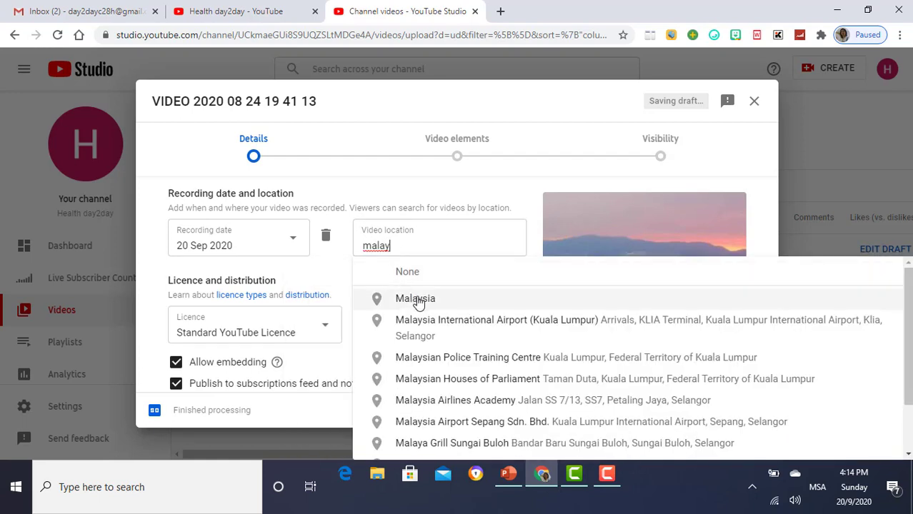
pyautogui.click(418, 299)
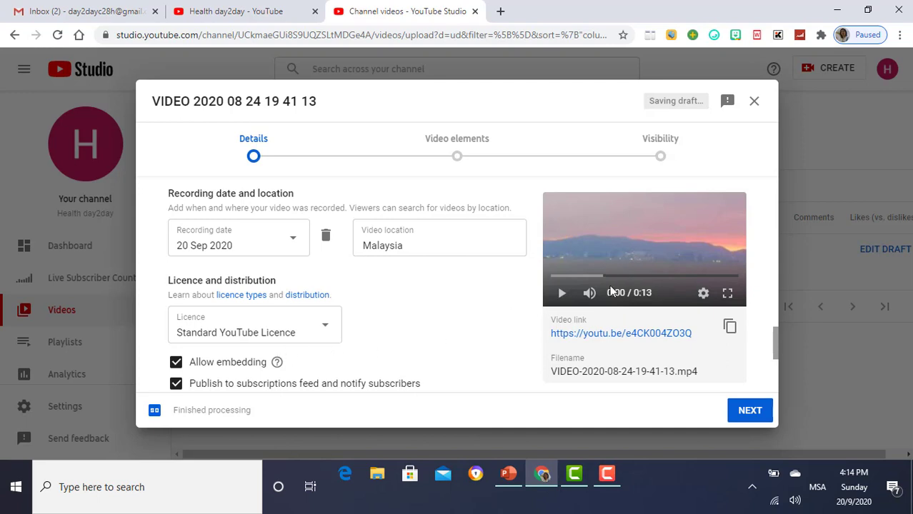
# Step: Set the comment visibility to Allow all comments and sort the comments by Top
pyautogui.moveTo(772, 338); pyautogui.dragTo(776, 383)
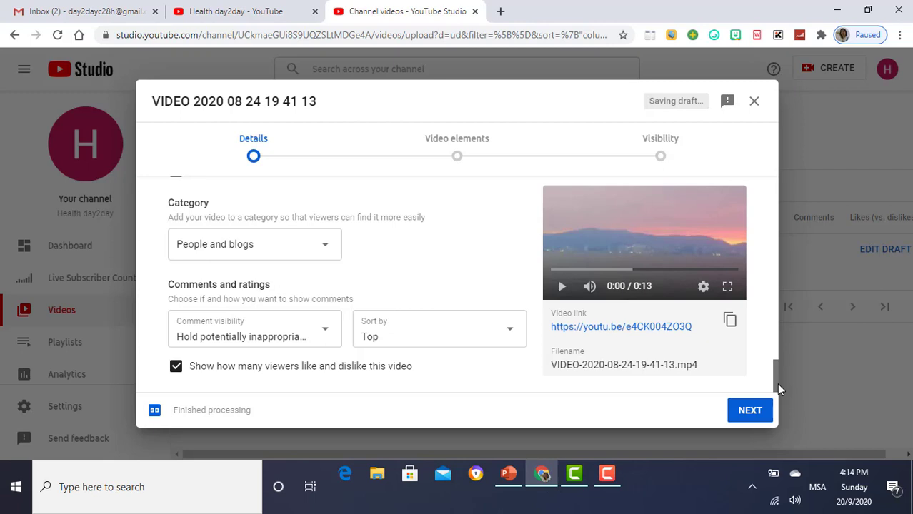
pyautogui.click(326, 336)
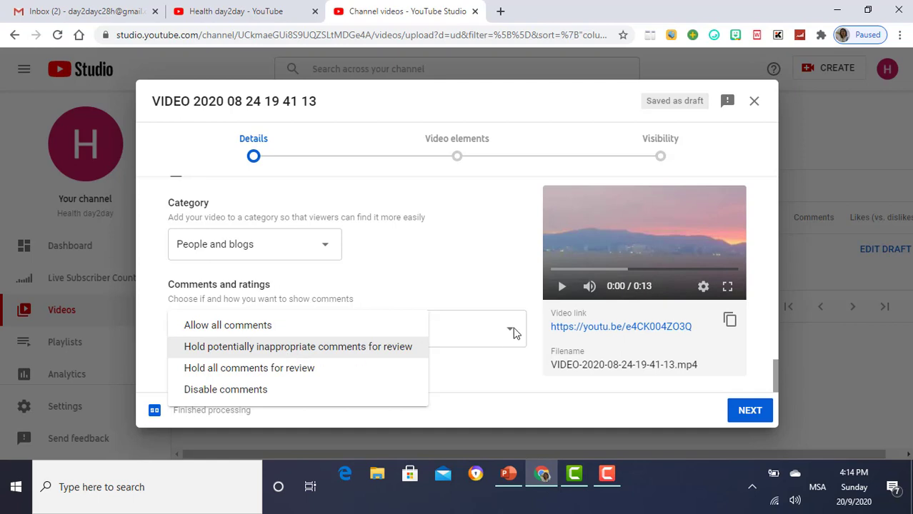
pyautogui.click(380, 327)
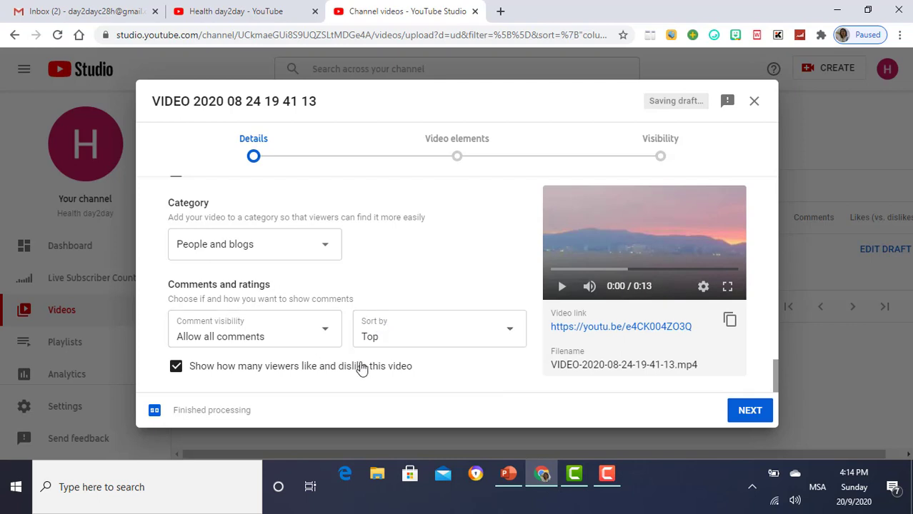
pyautogui.click(512, 334)
pyautogui.click(461, 332)
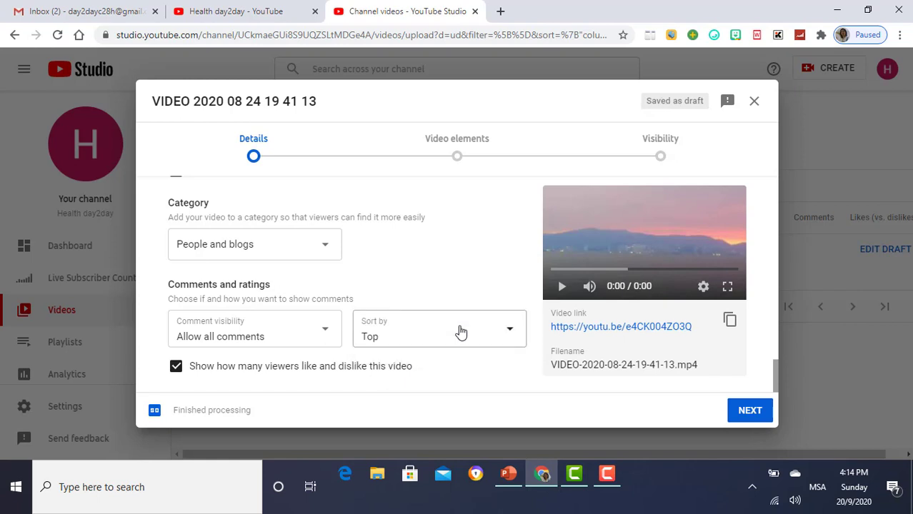
# Step: Proceed to the video elements stage and open the editor for adding cards to the video
pyautogui.click(750, 412)
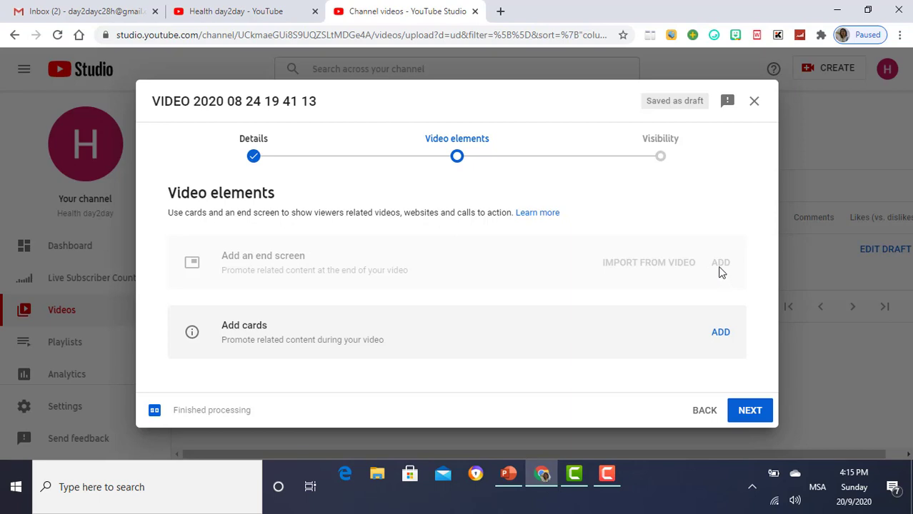
pyautogui.moveTo(720, 275)
pyautogui.click(721, 333)
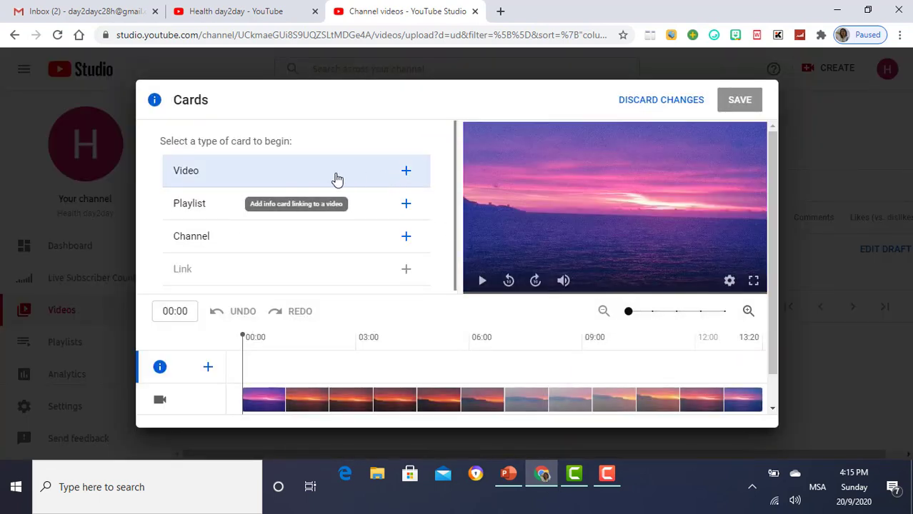
# Step: Look through the video, playlist and channel choices available for a card, closing each without picking anything
pyautogui.click(338, 178)
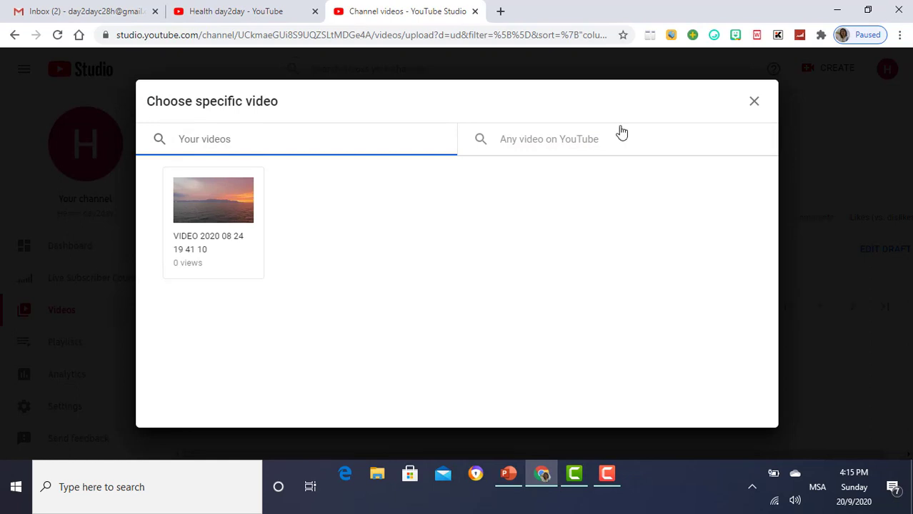
pyautogui.click(753, 105)
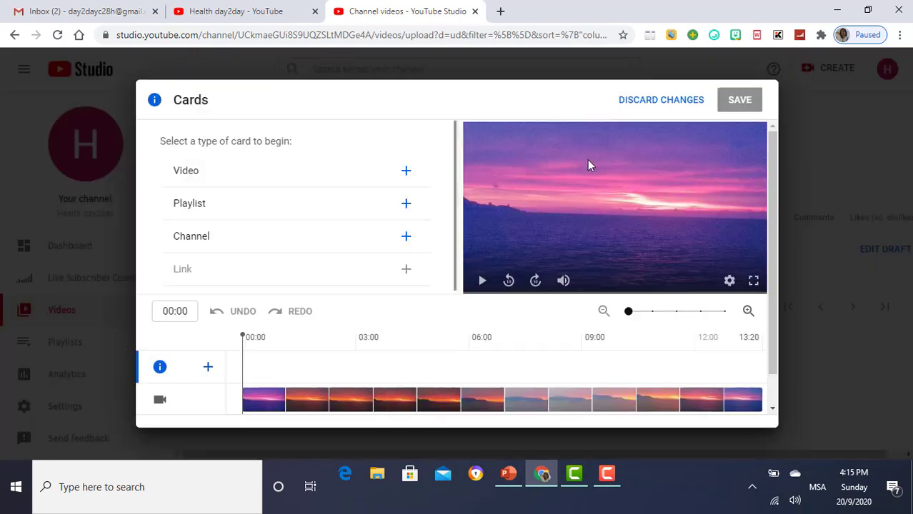
pyautogui.click(322, 215)
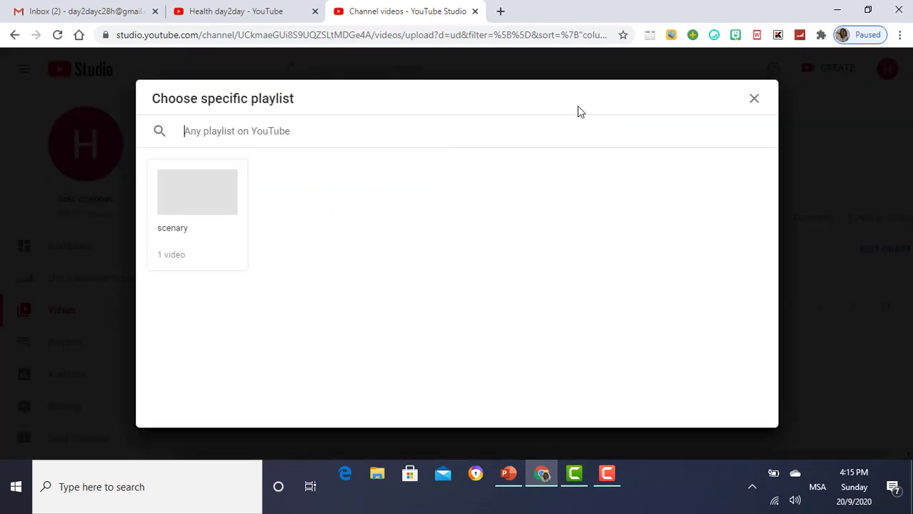
pyautogui.click(754, 100)
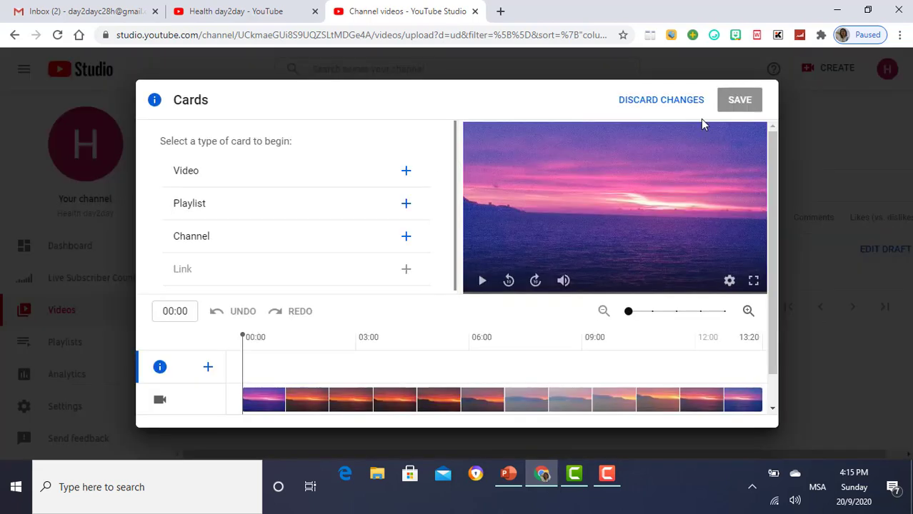
pyautogui.click(345, 242)
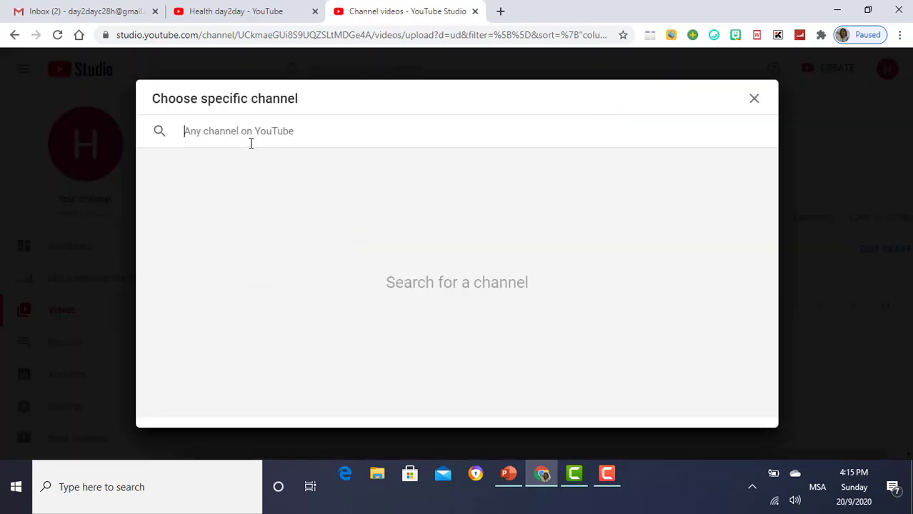
pyautogui.click(753, 101)
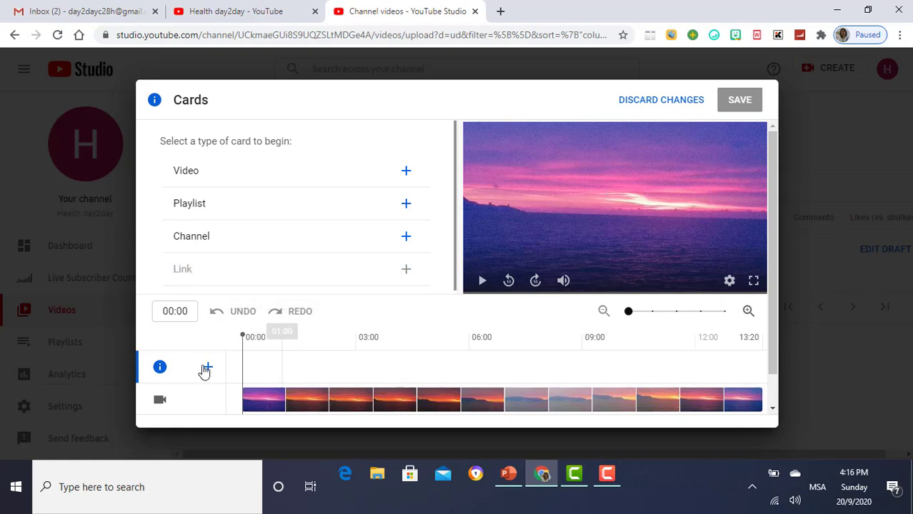
# Step: Add a playlist card linking to the scenary playlist at 00:00 and save the cards
pyautogui.click(225, 206)
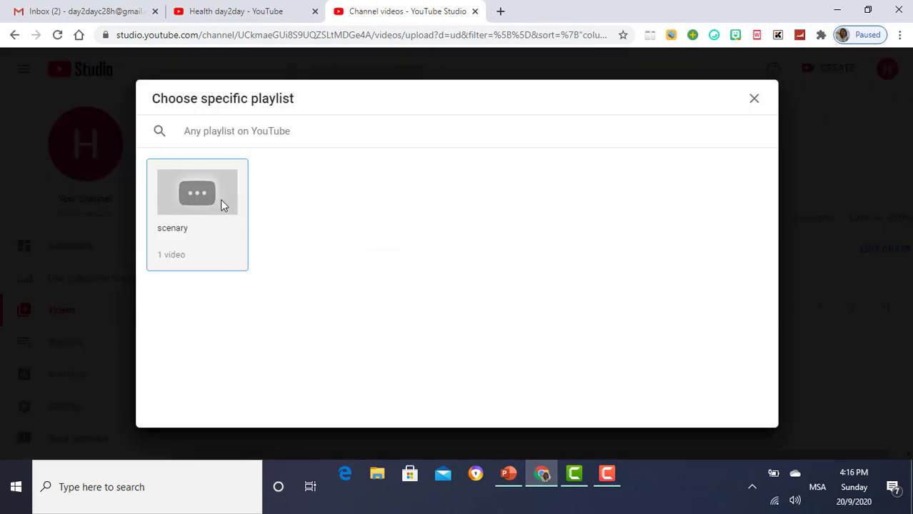
pyautogui.click(220, 204)
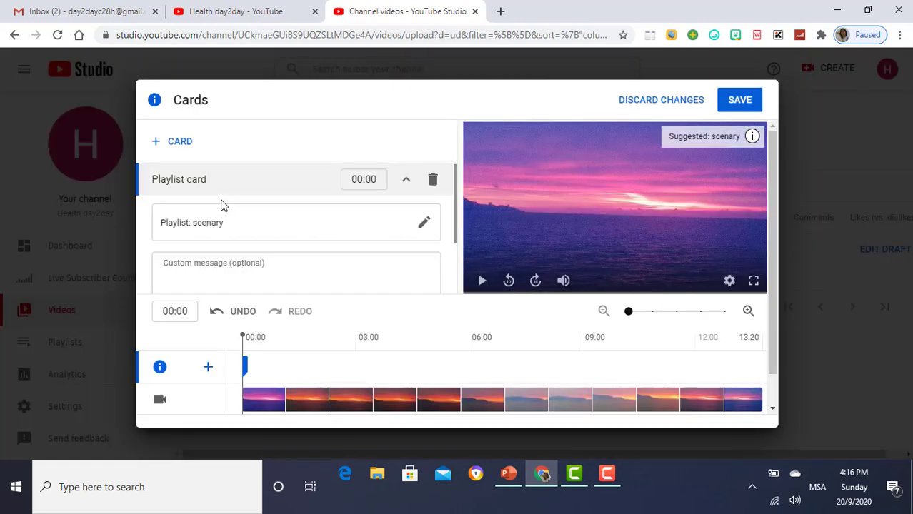
pyautogui.click(746, 100)
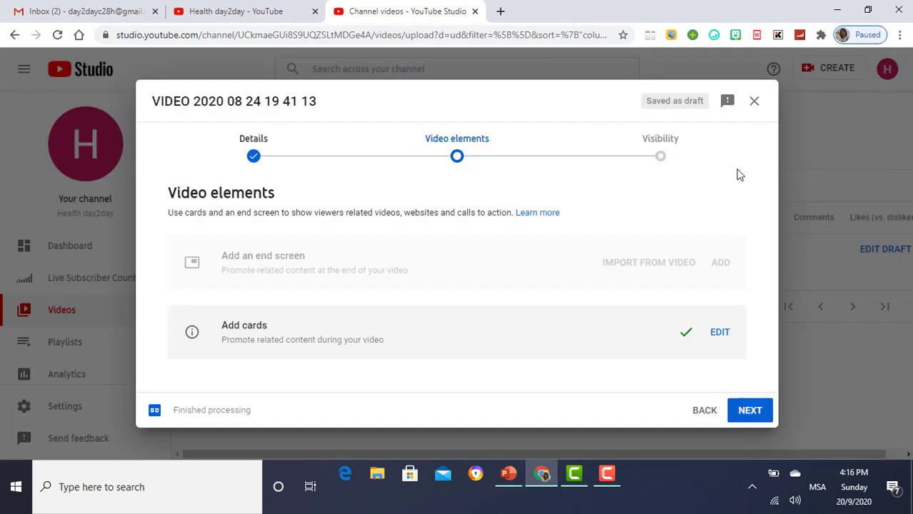
# Step: Proceed to the visibility stage, set the video to Private, review the scheduling and pre-publish checks, and save it
pyautogui.click(743, 414)
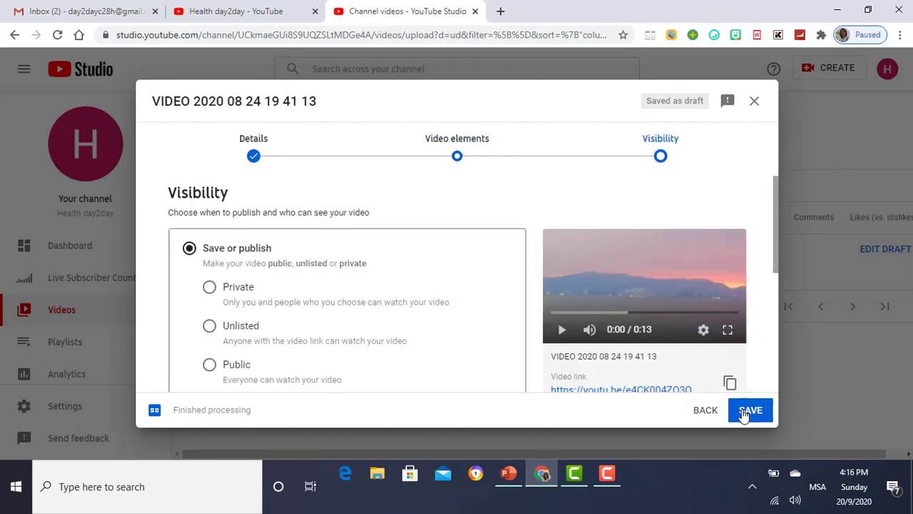
pyautogui.click(210, 367)
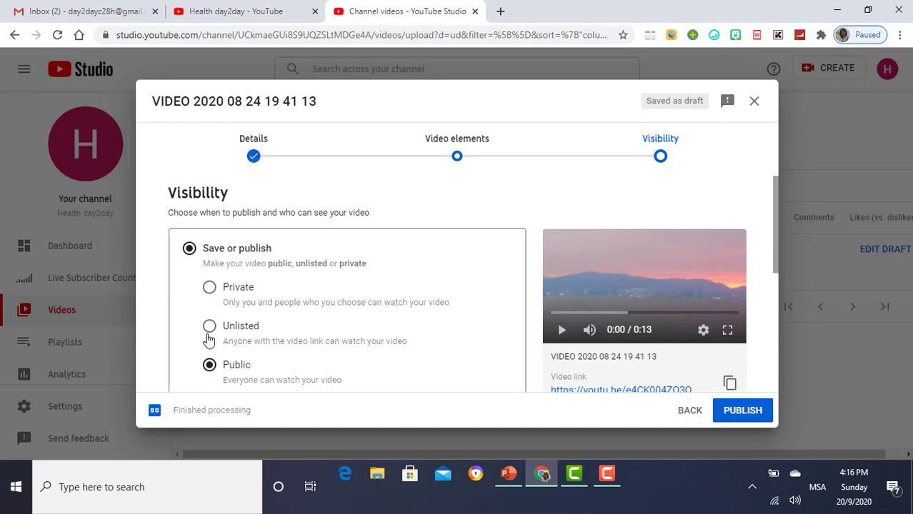
pyautogui.click(209, 290)
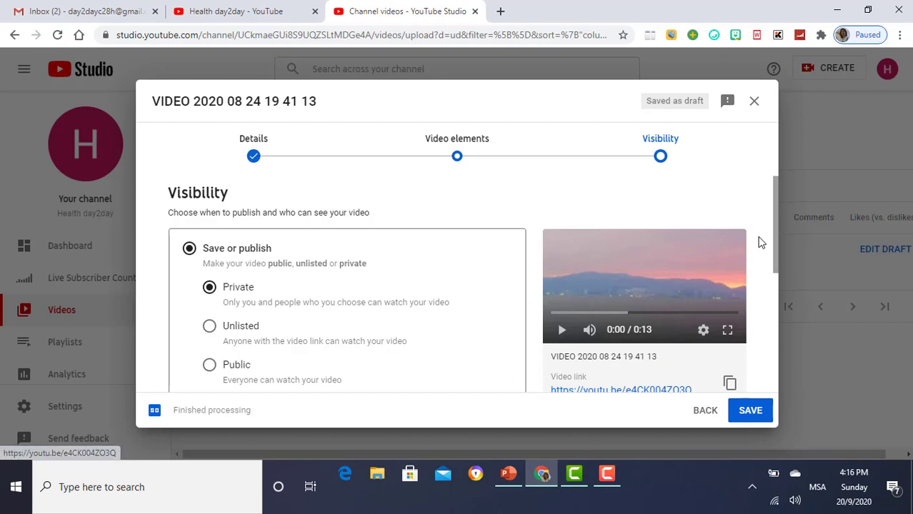
pyautogui.moveTo(773, 237); pyautogui.dragTo(769, 341)
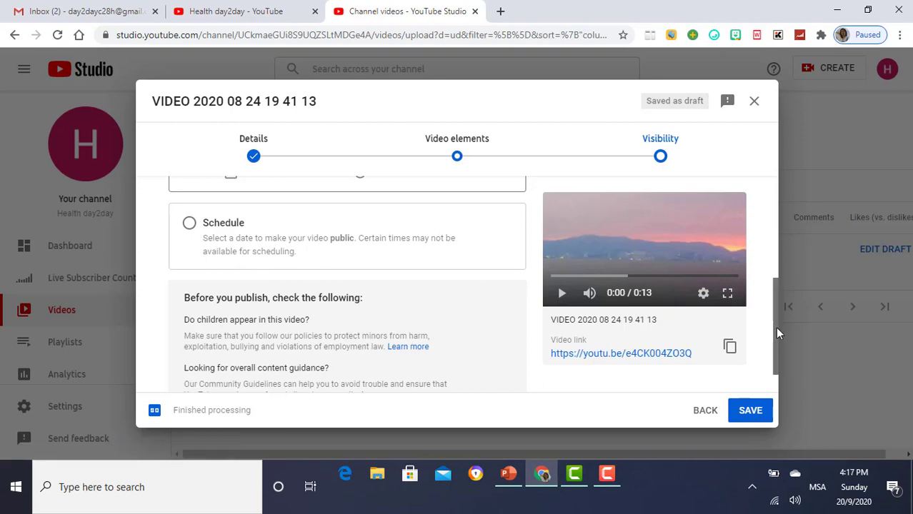
pyautogui.moveTo(773, 322)
pyautogui.mouseDown()
pyautogui.moveTo(773, 358)
pyautogui.moveTo(774, 312)
pyautogui.mouseUp()
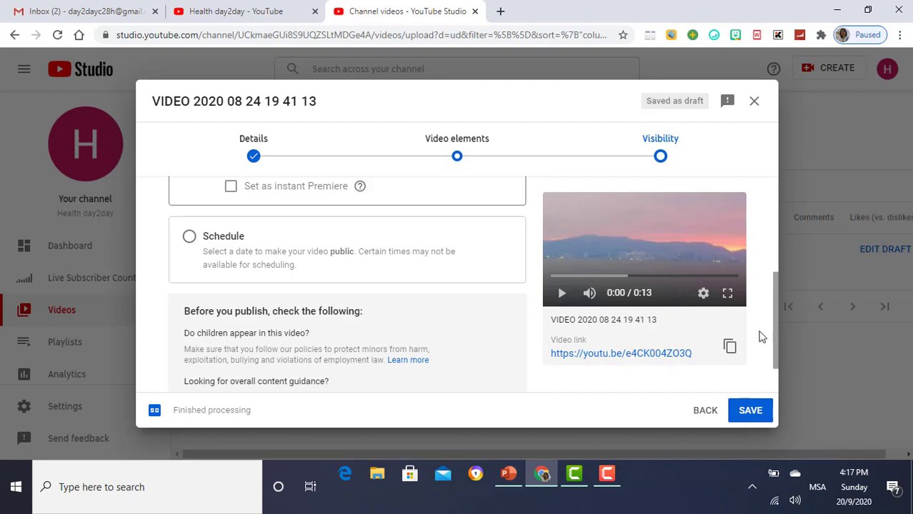
pyautogui.moveTo(772, 315); pyautogui.dragTo(772, 345)
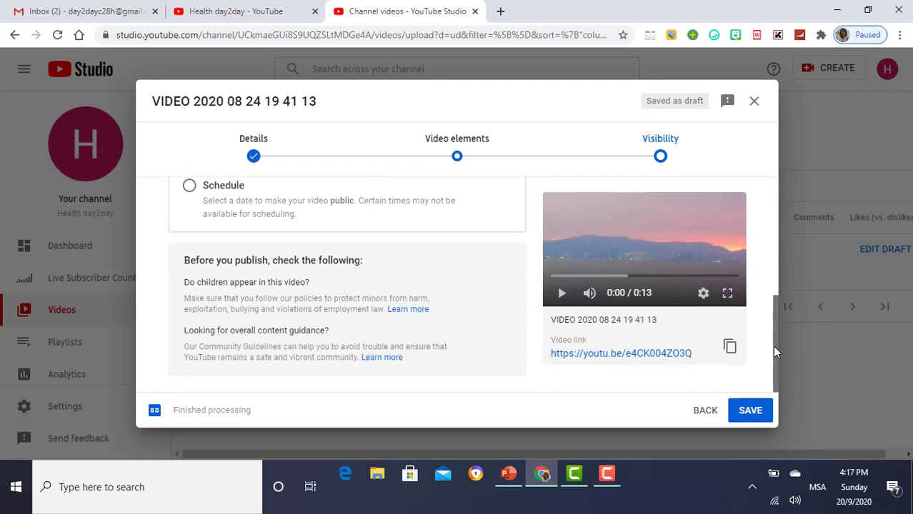
pyautogui.click(749, 414)
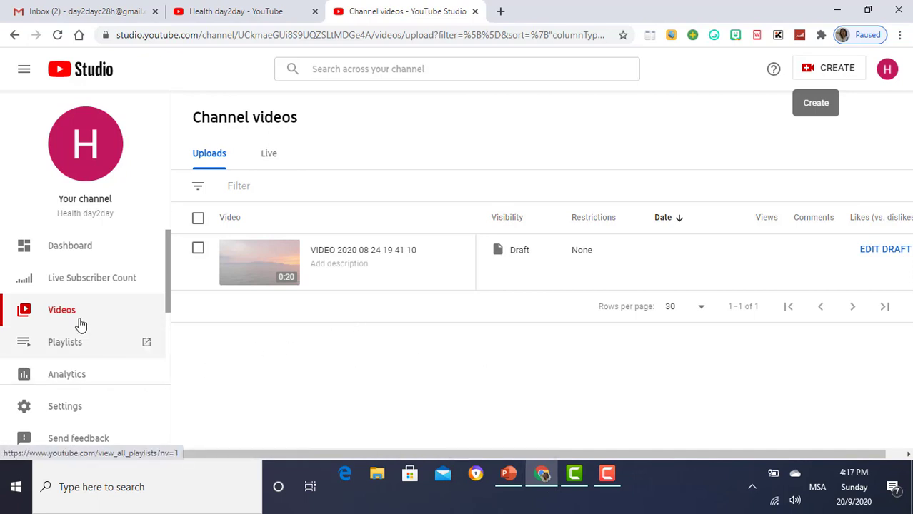
pyautogui.moveTo(307, 252)
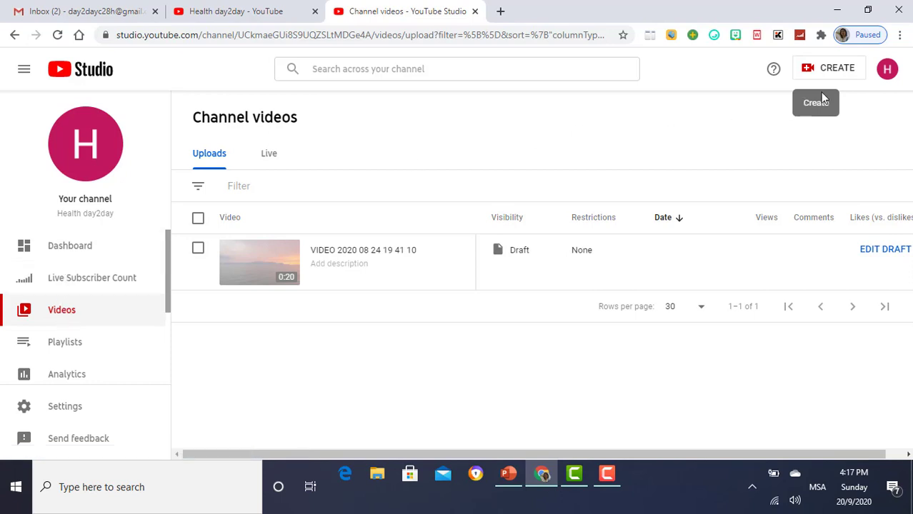
pyautogui.click(885, 70)
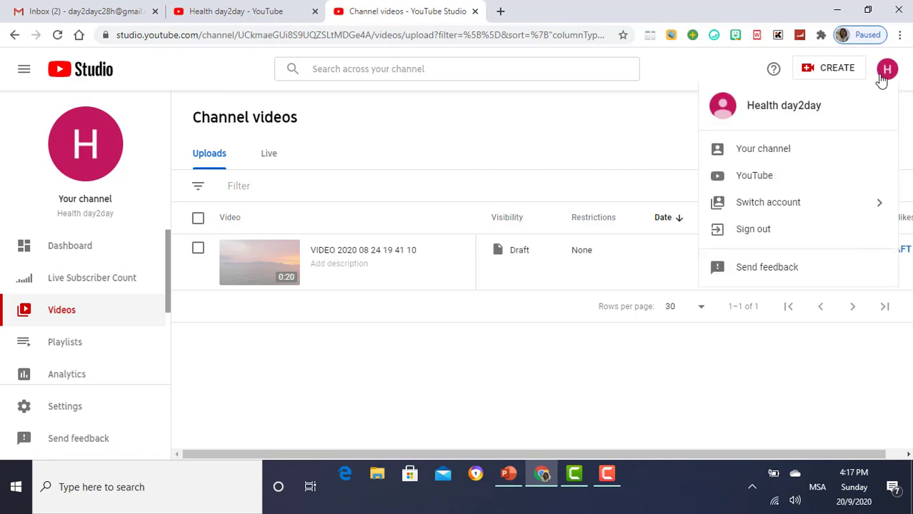
pyautogui.click(775, 152)
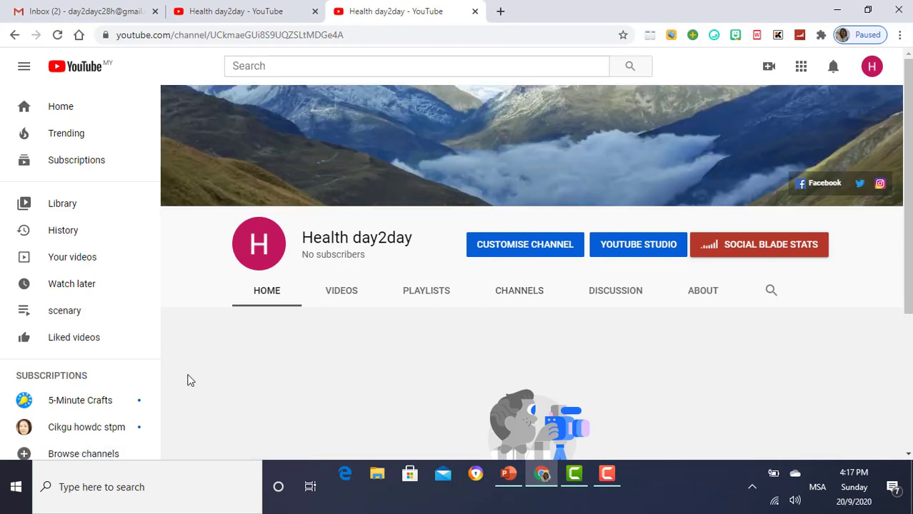
pyautogui.click(342, 293)
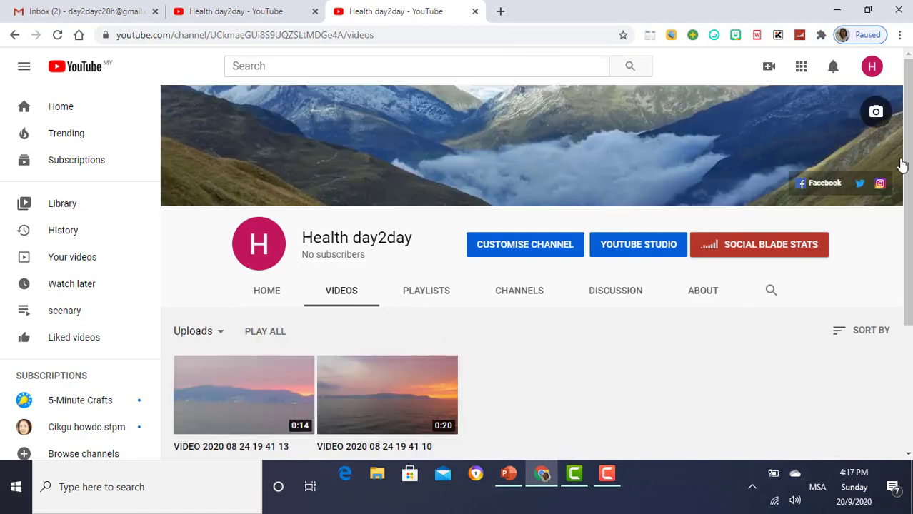
pyautogui.moveTo(907, 188); pyautogui.dragTo(906, 284)
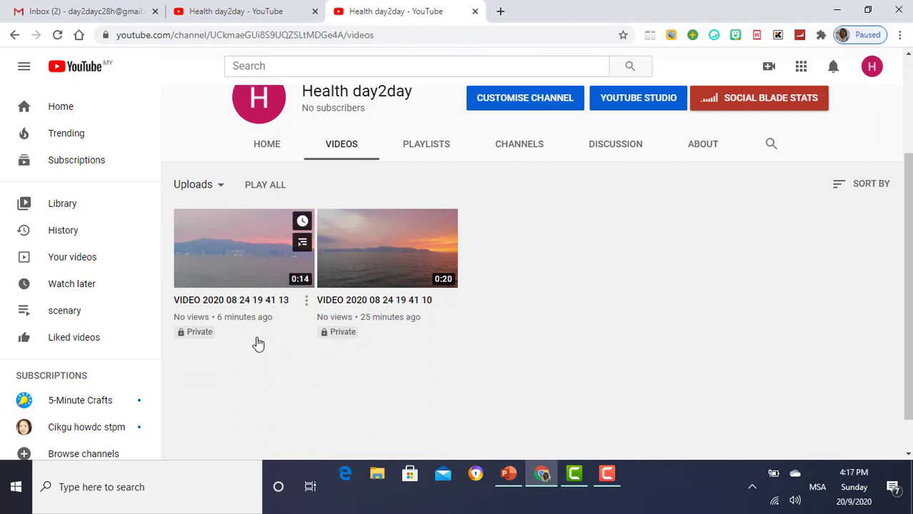
pyautogui.click(306, 304)
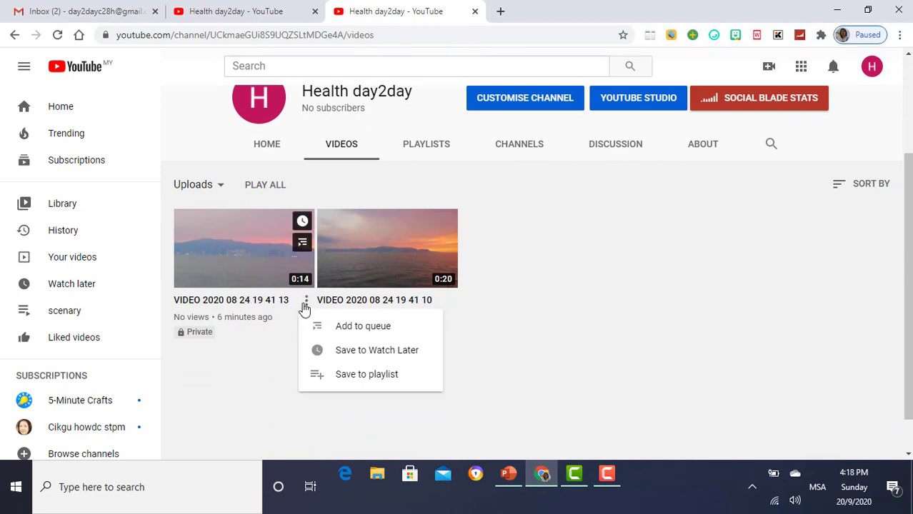
pyautogui.click(393, 271)
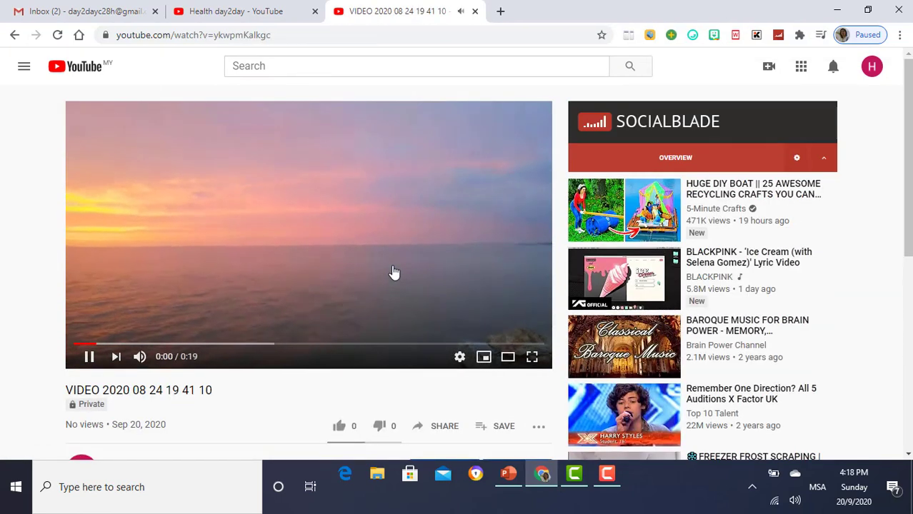
pyautogui.click(300, 250)
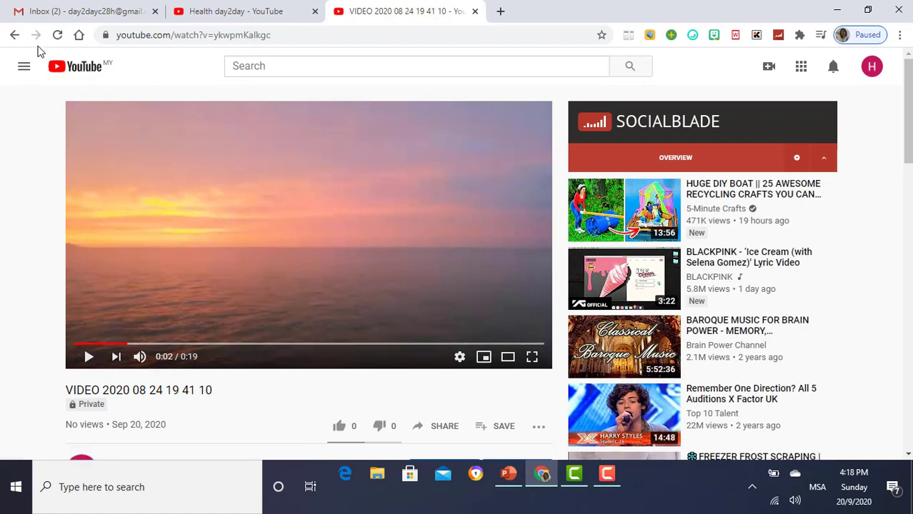
pyautogui.click(475, 13)
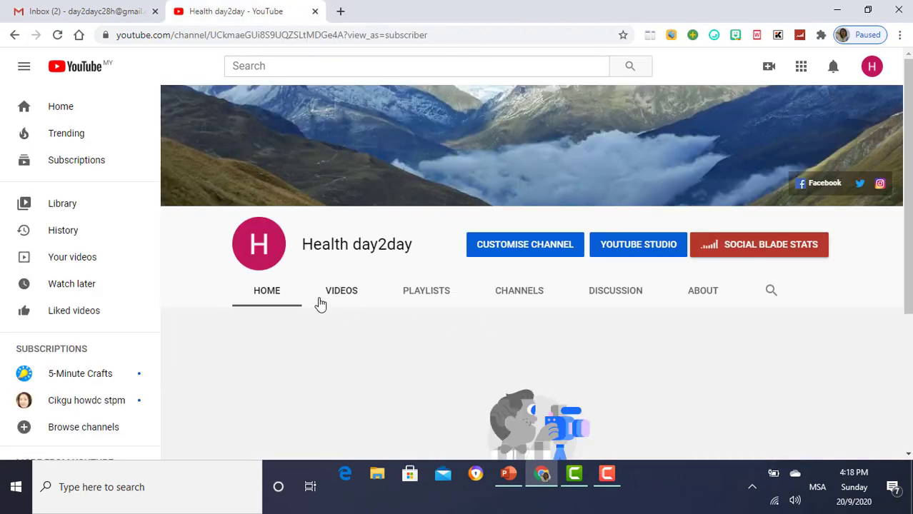
# Step: Check the home, videos and playlists sections of the Health day2day channel page, down to the scenary playlist
pyautogui.click(266, 303)
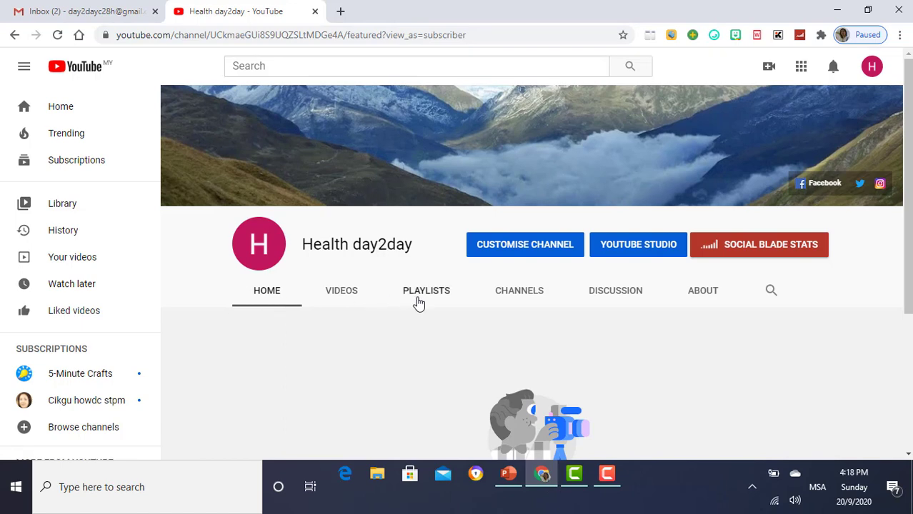
pyautogui.click(352, 305)
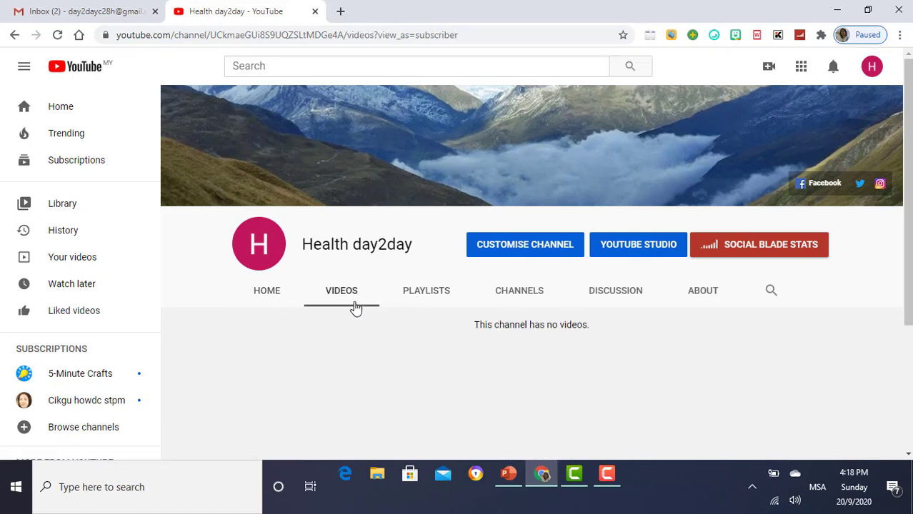
pyautogui.click(429, 293)
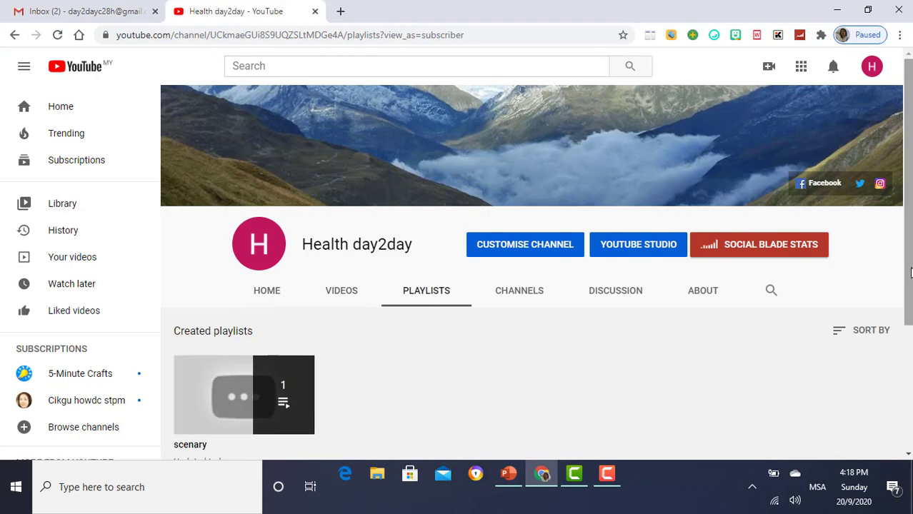
pyautogui.scroll(-1, 697, 335)
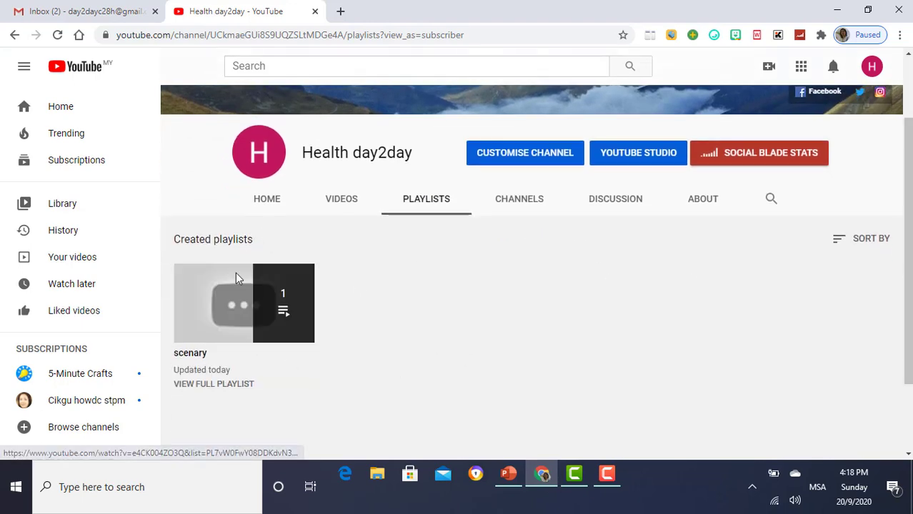